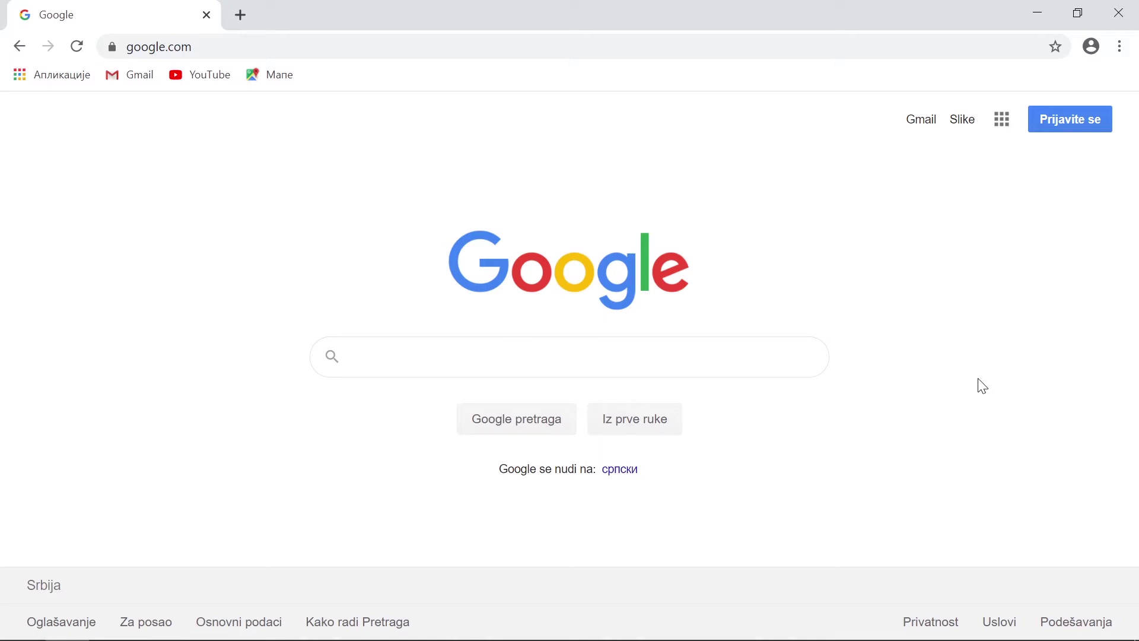
Search Google for 'Google for Education' and open the edu.google.com result.
type("Google ")
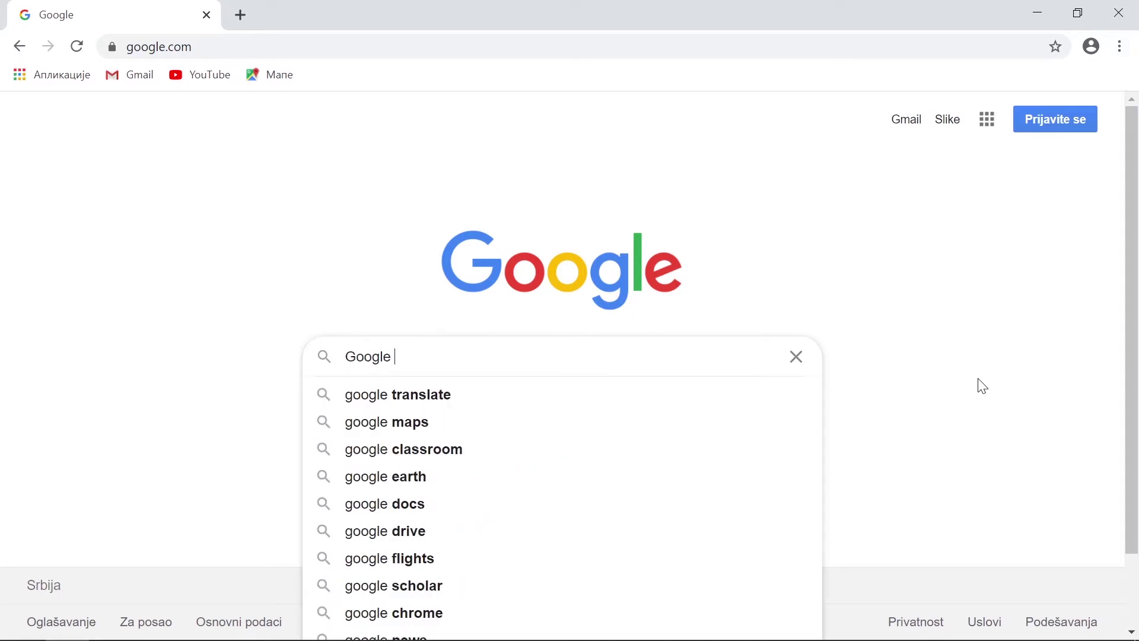
type("for Educ")
key("BackSpace")
type("u")
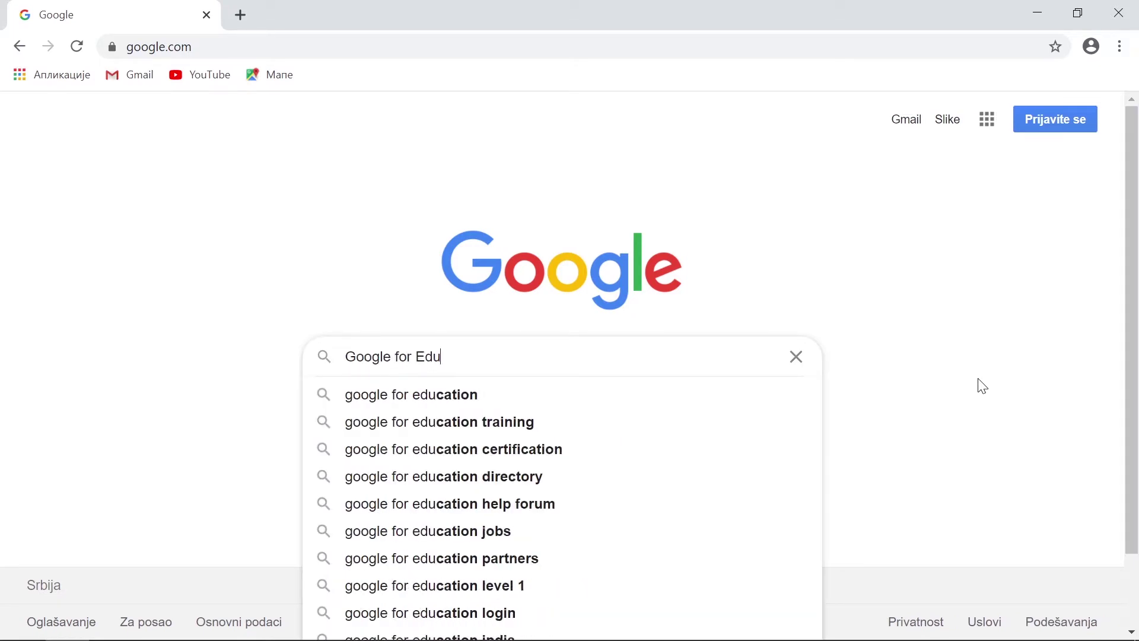
type("cation")
key("Return")
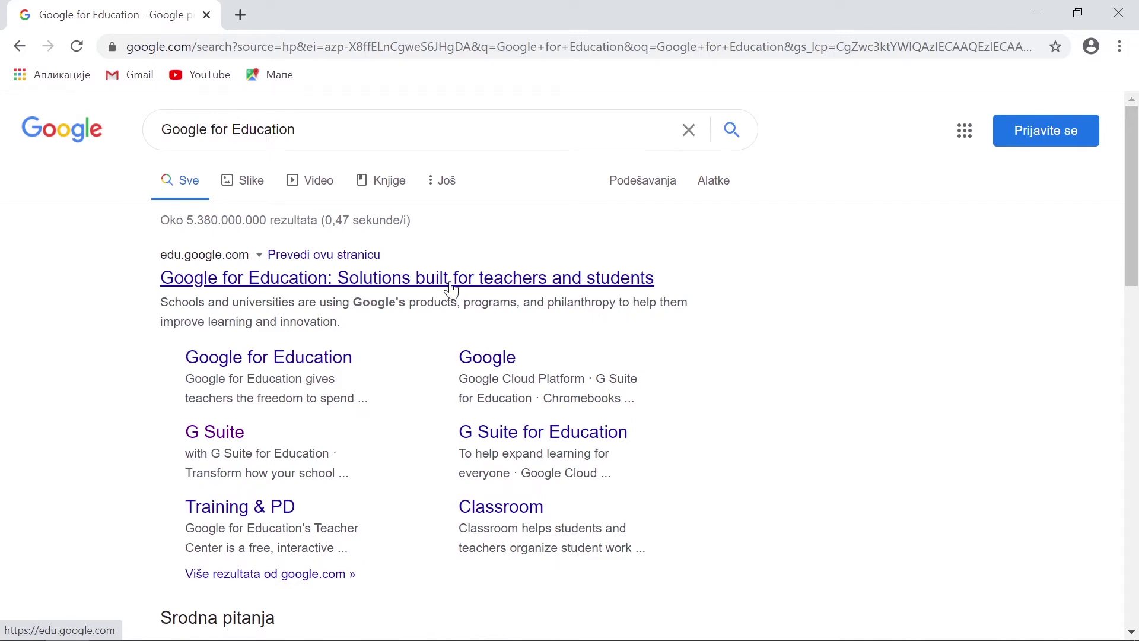
left_click(451, 289)
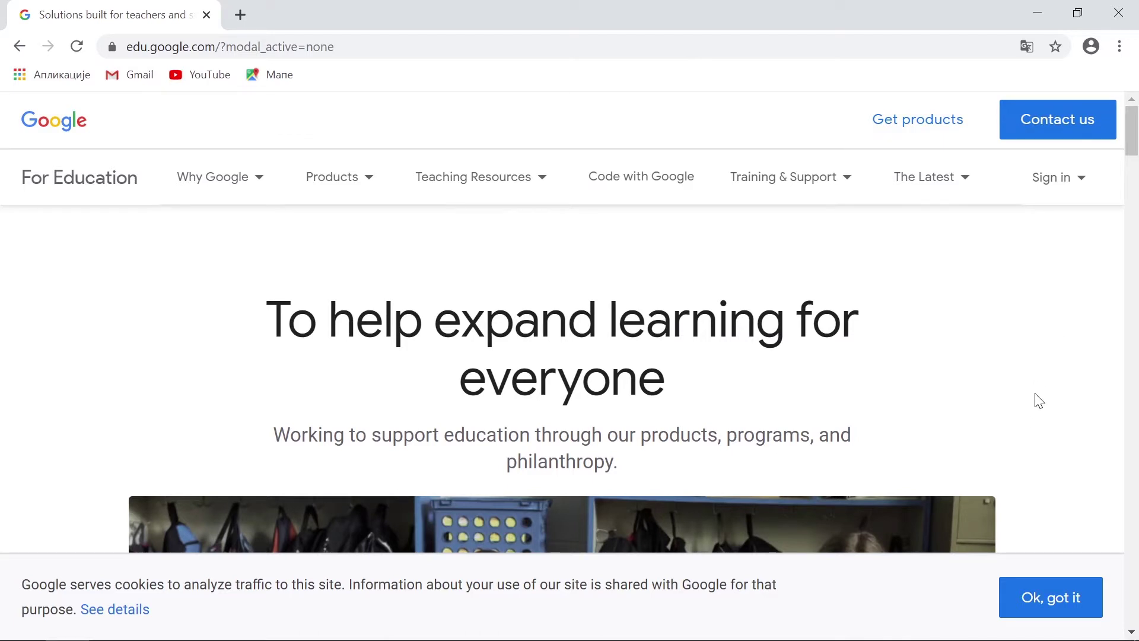
Browse the edu.google.com homepage down to the footer, then open the Products menu.
scroll(1040, 402, "down", 3)
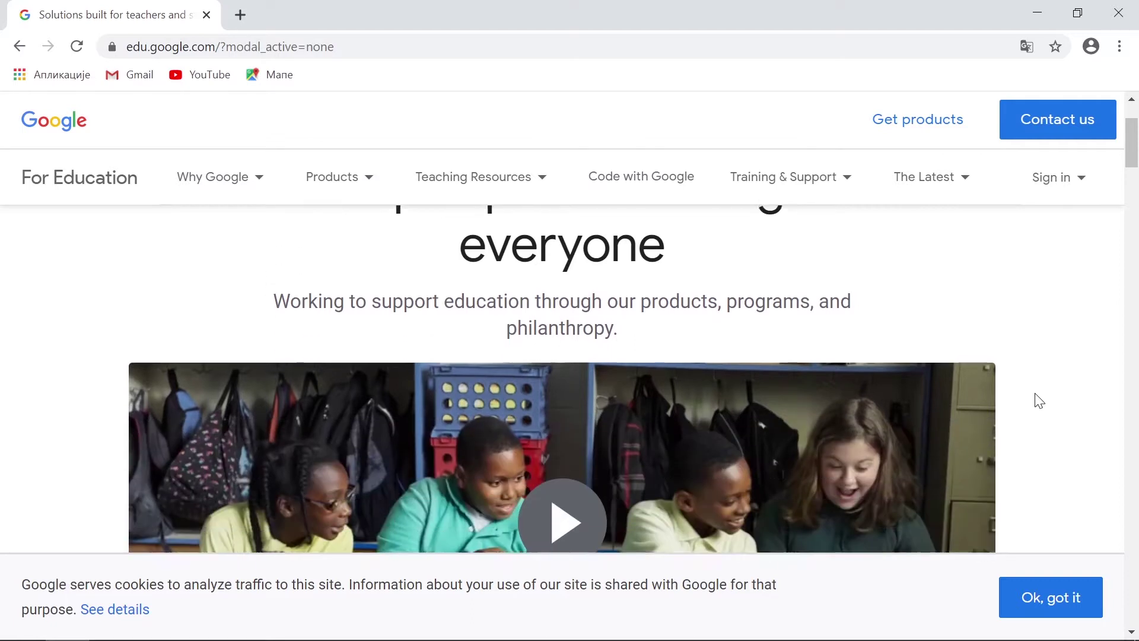
scroll(1039, 403, "down", 3)
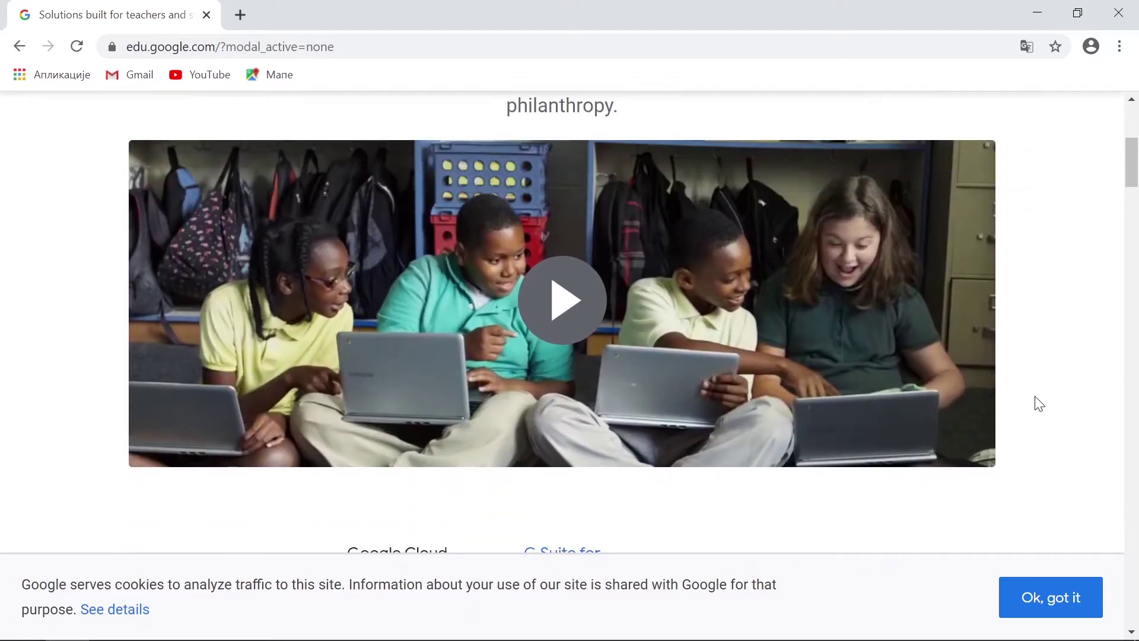
scroll(1039, 403, "down", 6)
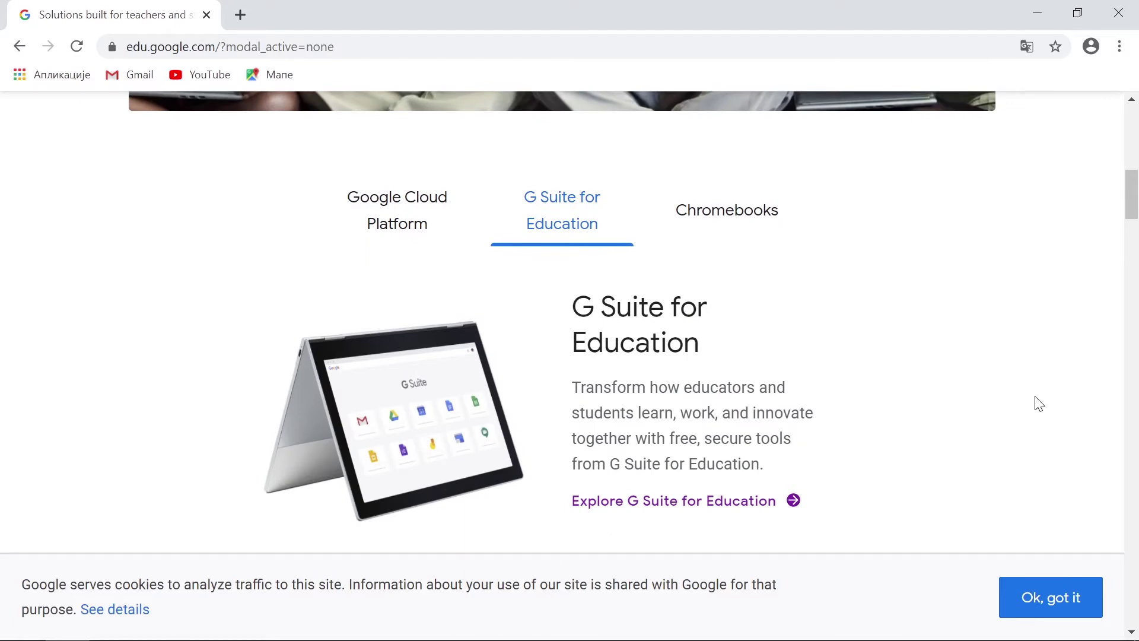
scroll(1039, 403, "down", 7)
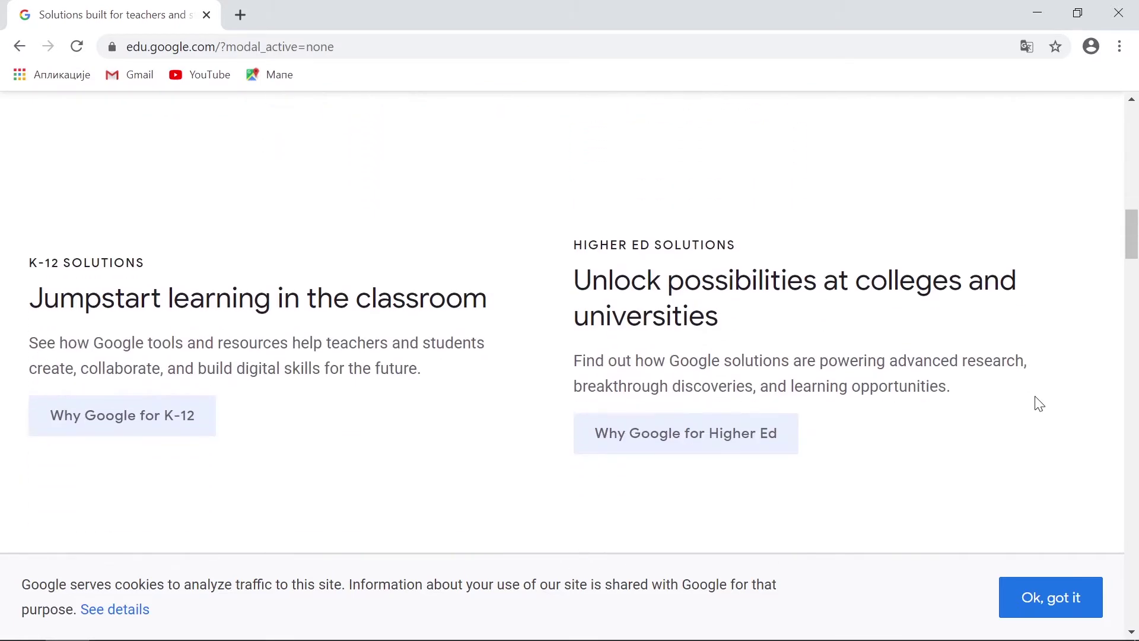
scroll(1039, 404, "down", 15)
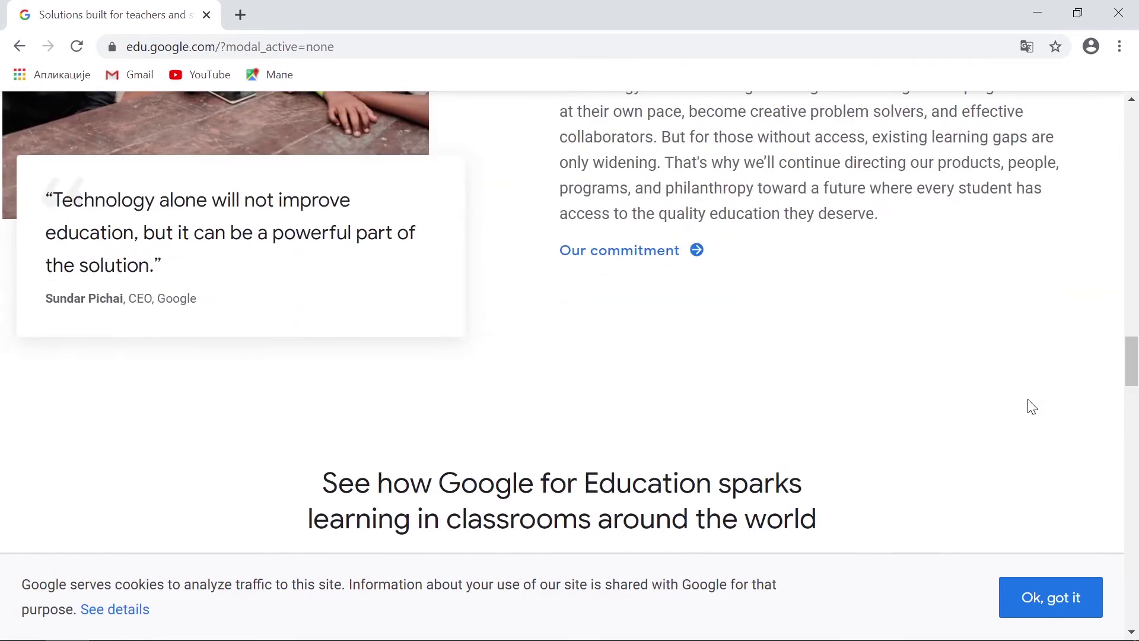
scroll(1030, 404, "down", 5)
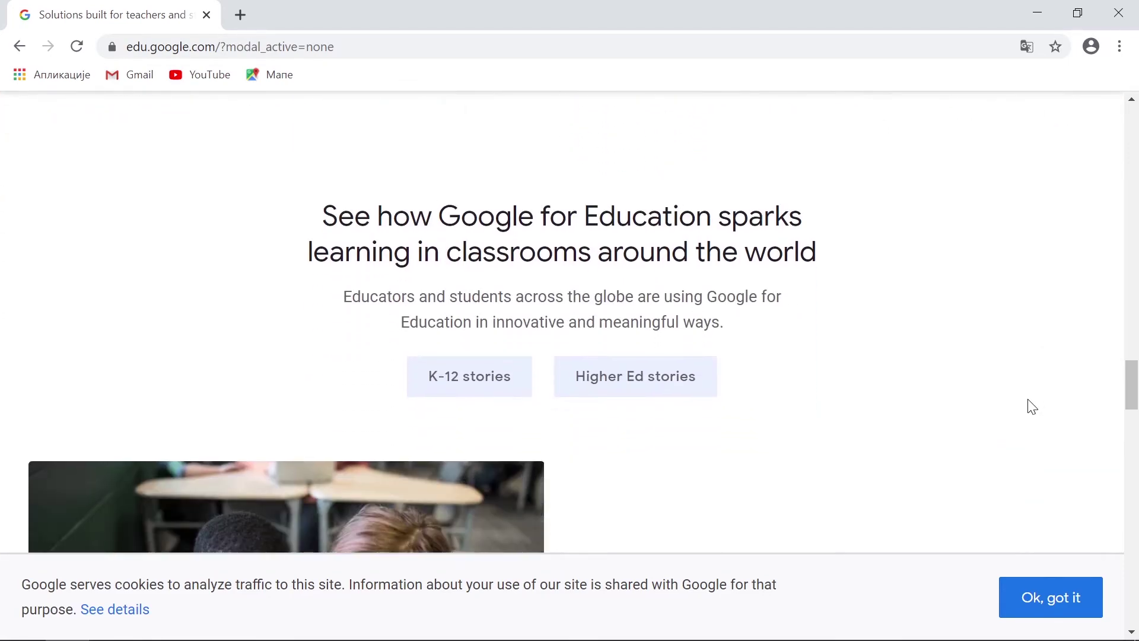
scroll(1032, 406, "down", 3)
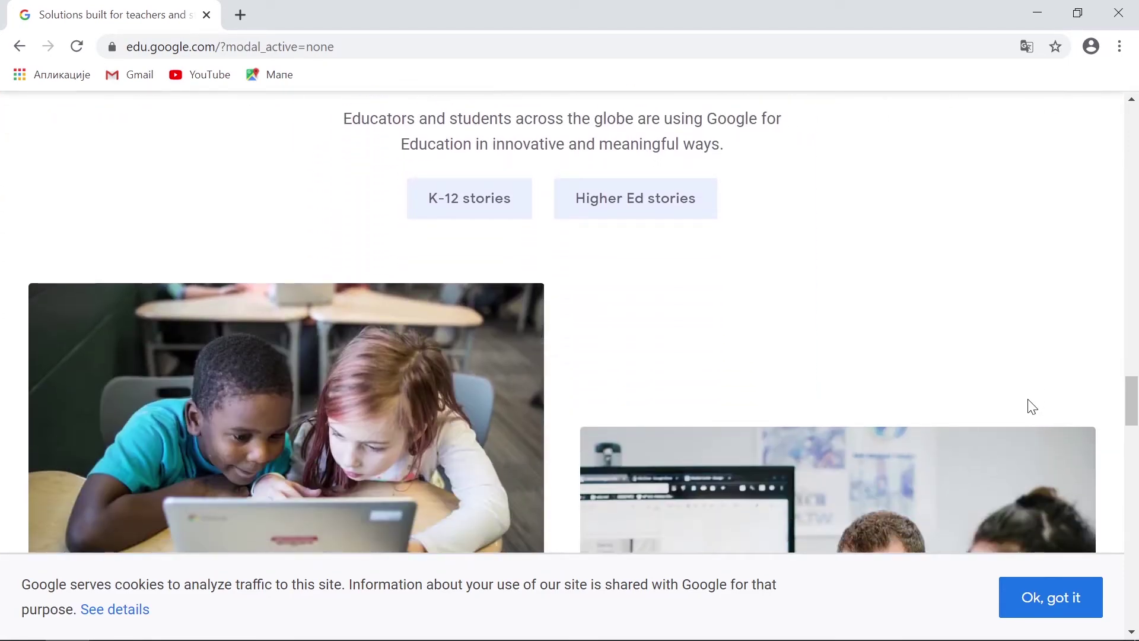
scroll(1033, 406, "down", 15)
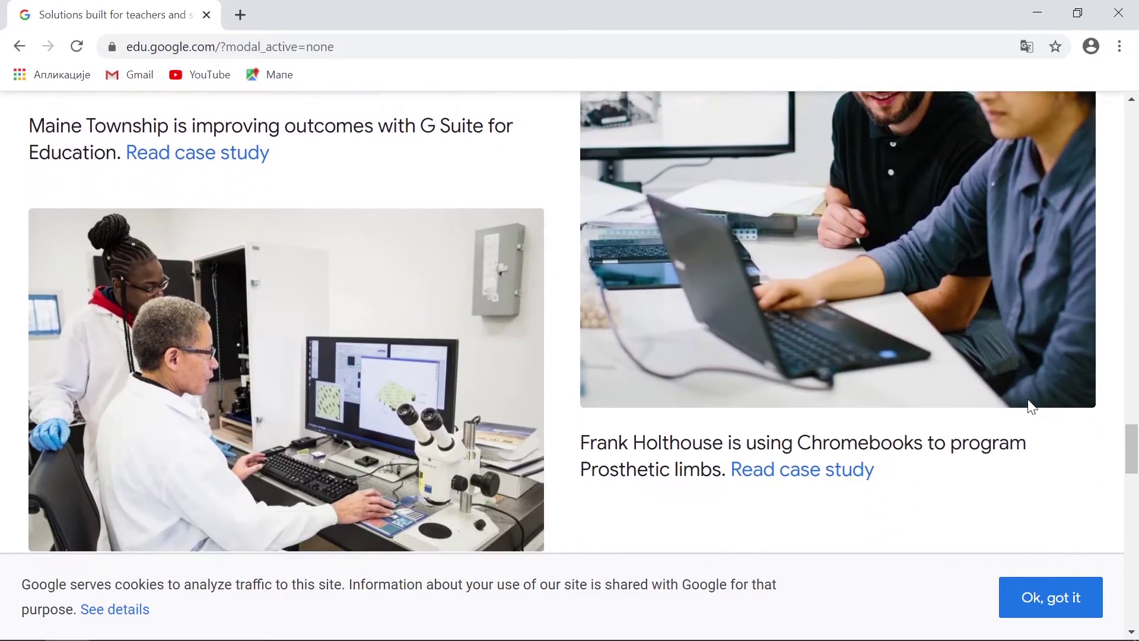
scroll(1032, 406, "down", 8)
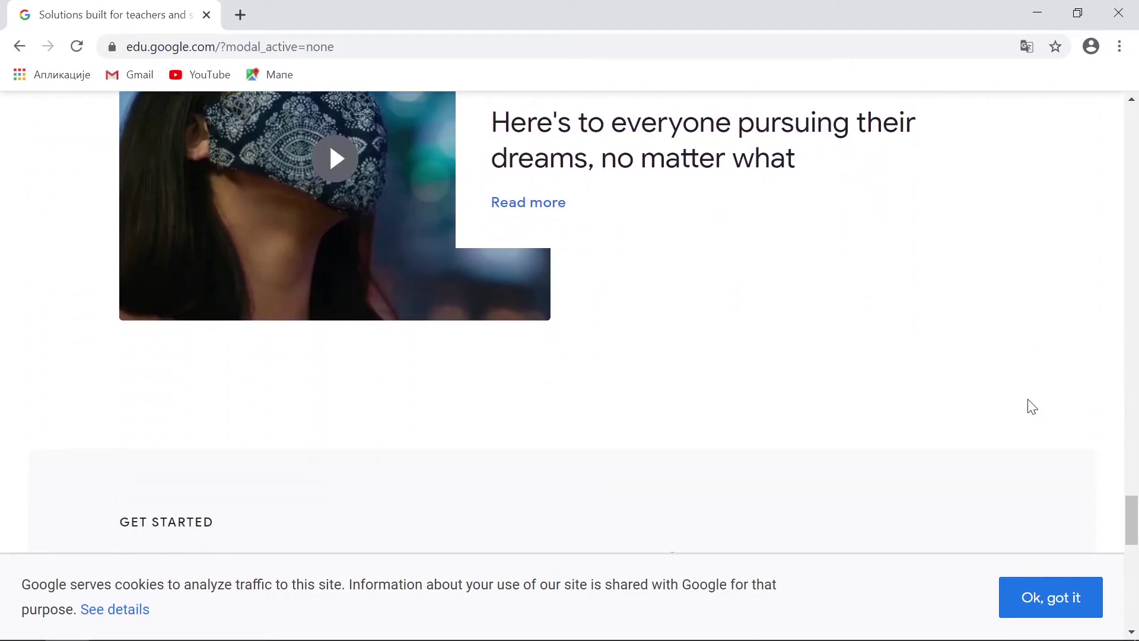
scroll(1032, 406, "down", 10)
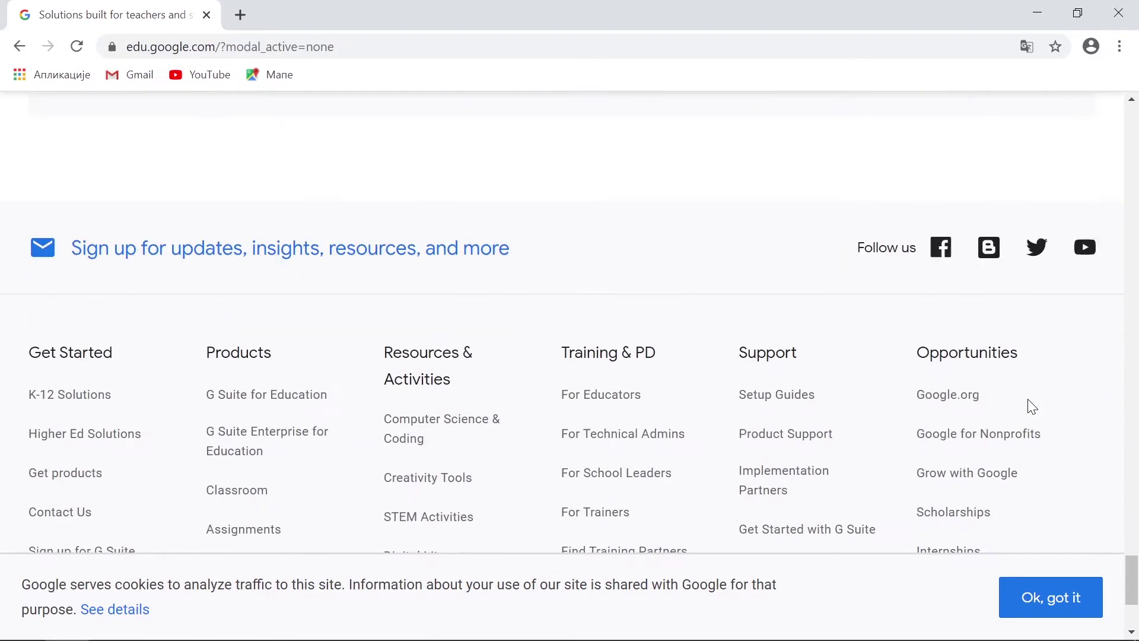
scroll(1033, 406, "down", 3)
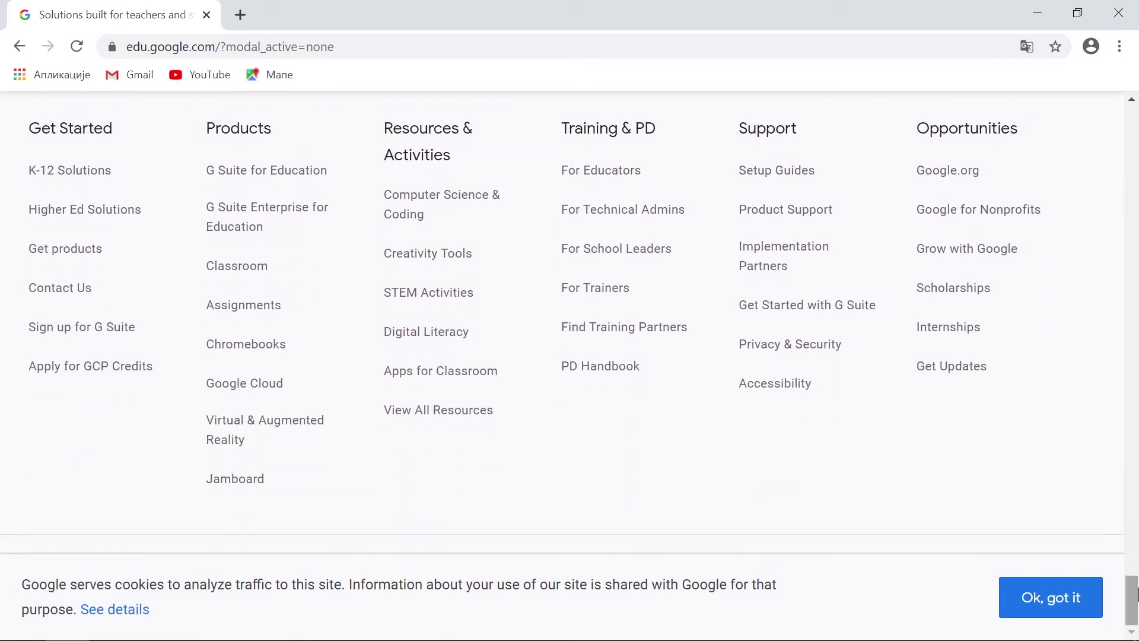
left_click(1136, 474)
scroll(1136, 474, "up", 20)
left_click(347, 178)
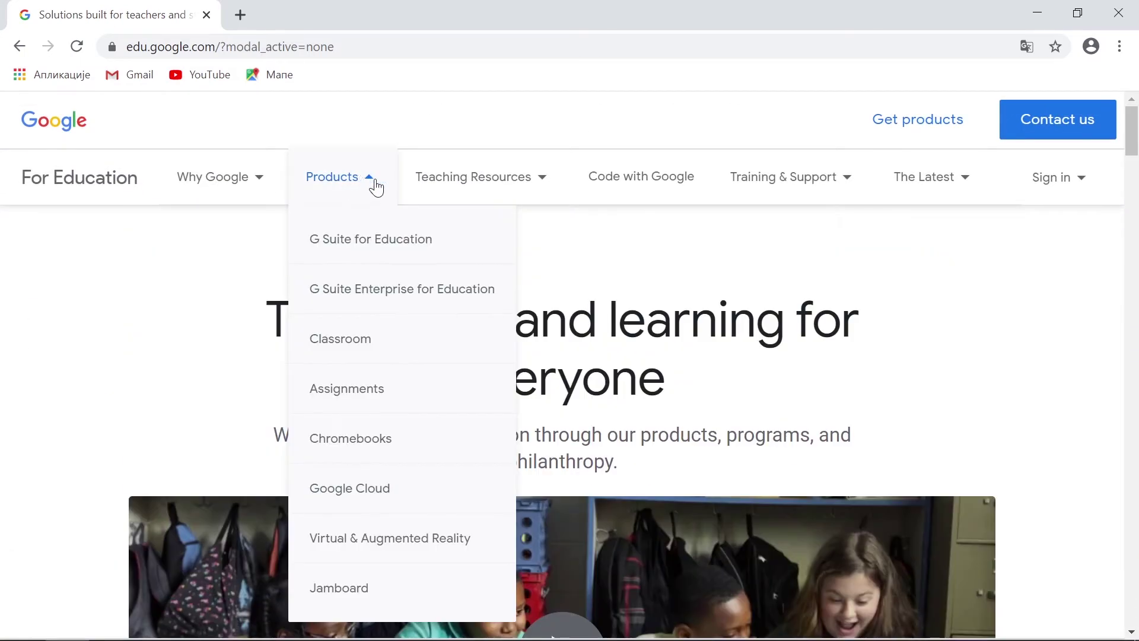
Open the G Suite for Education product page and review its free tools section.
left_click(417, 254)
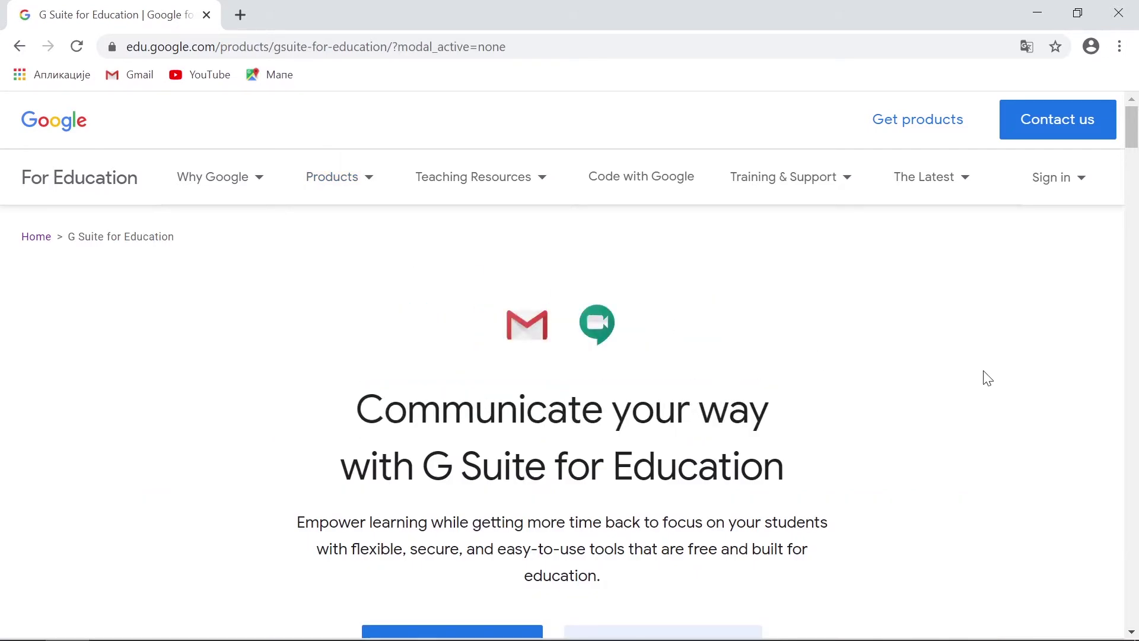
scroll(988, 378, "down", 5)
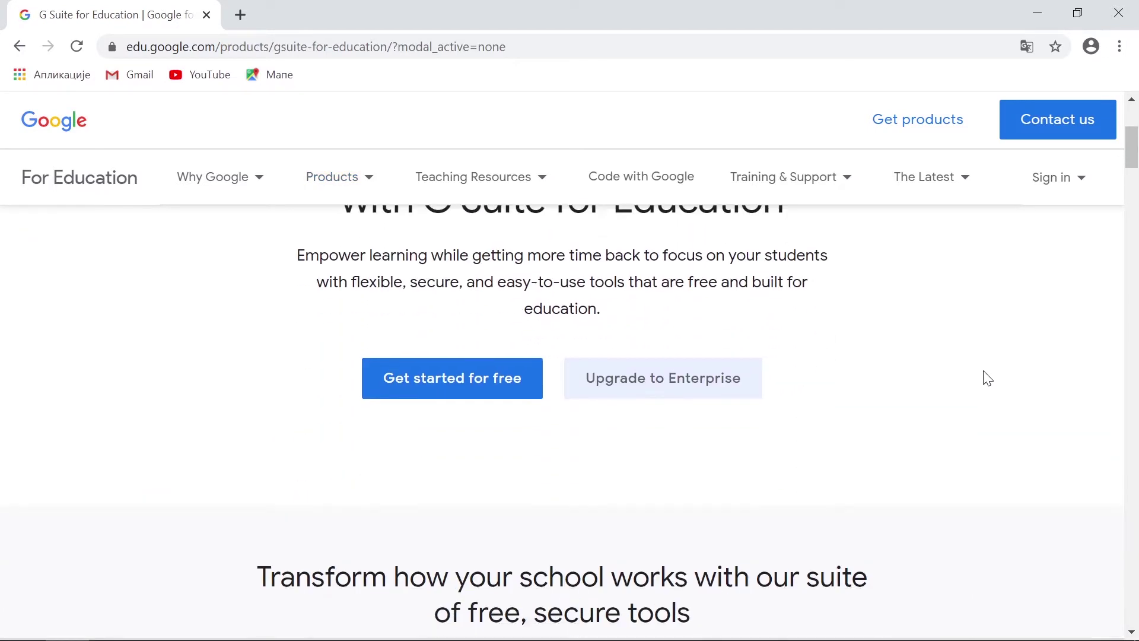
scroll(988, 378, "down", 6)
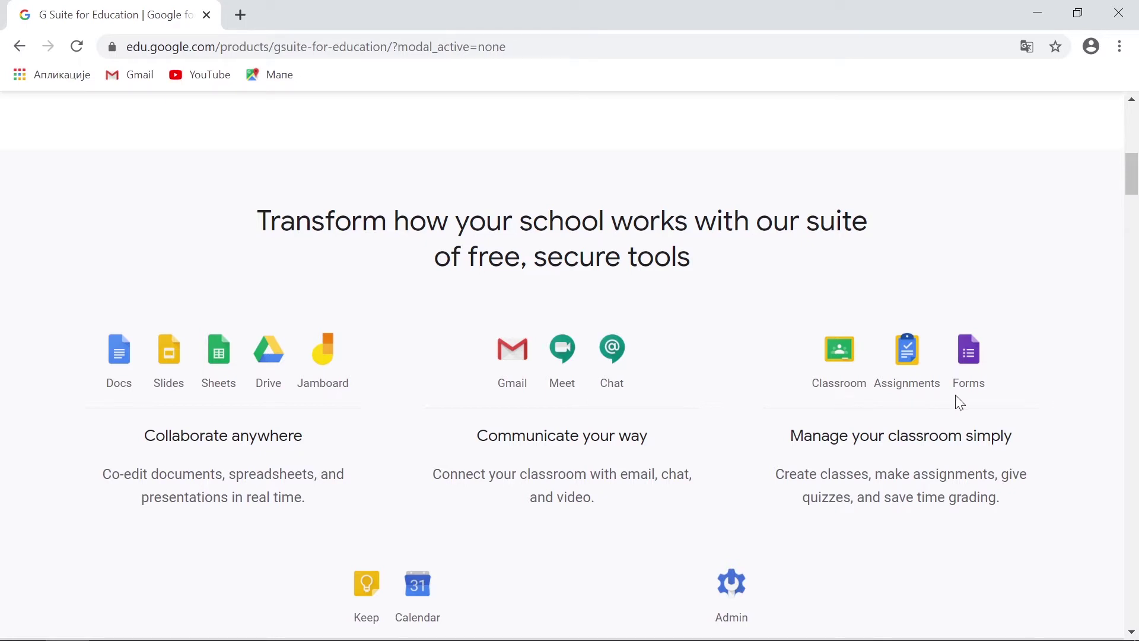
scroll(857, 402, "down", 5)
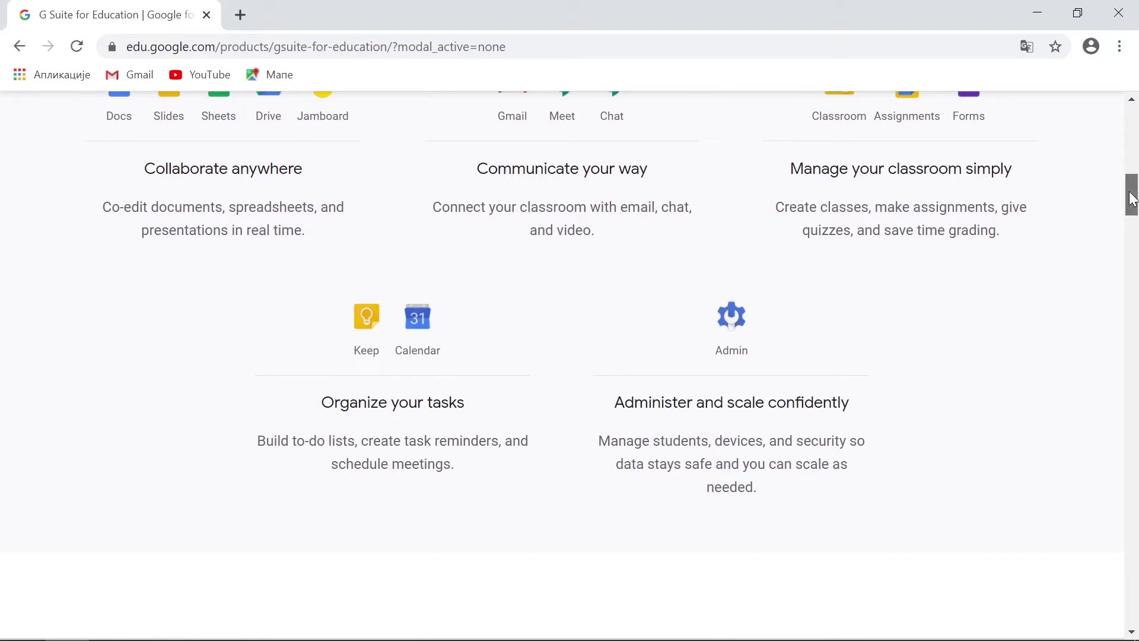
left_click_drag(1133, 199, 1134, 131)
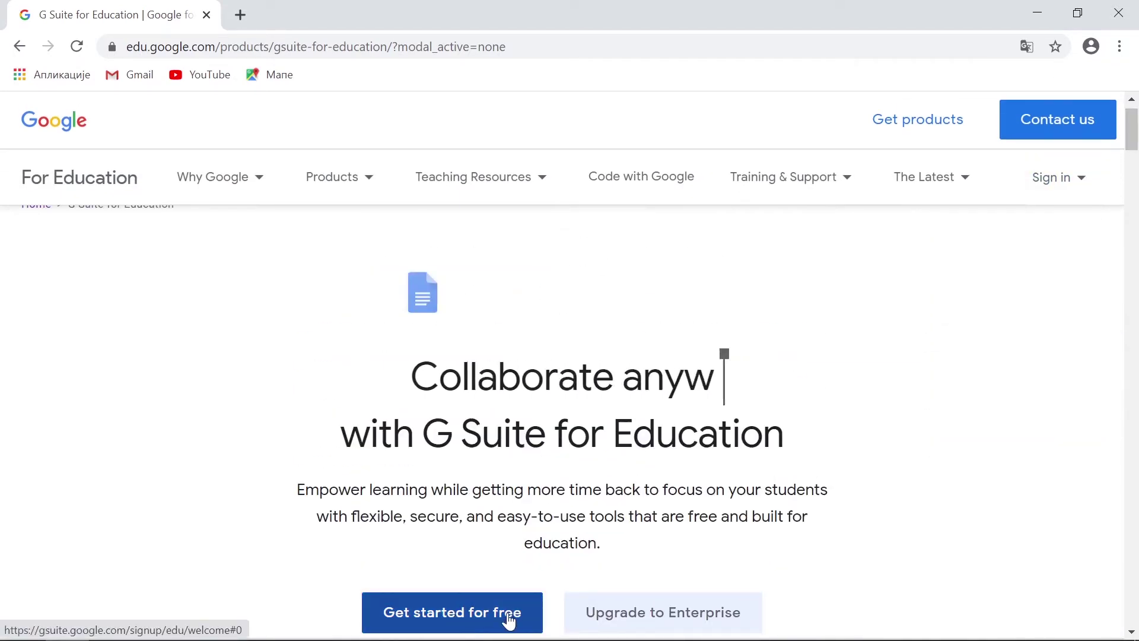
Start the free sign-up, translate the page into Serbian (српски), and continue.
left_click(456, 612)
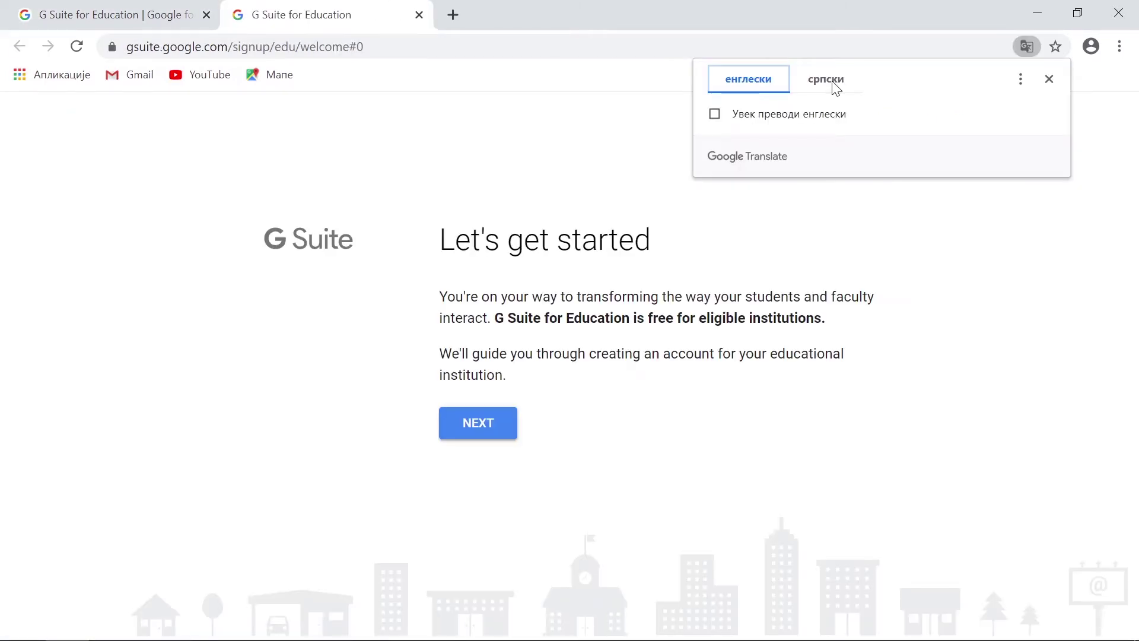
left_click(826, 80)
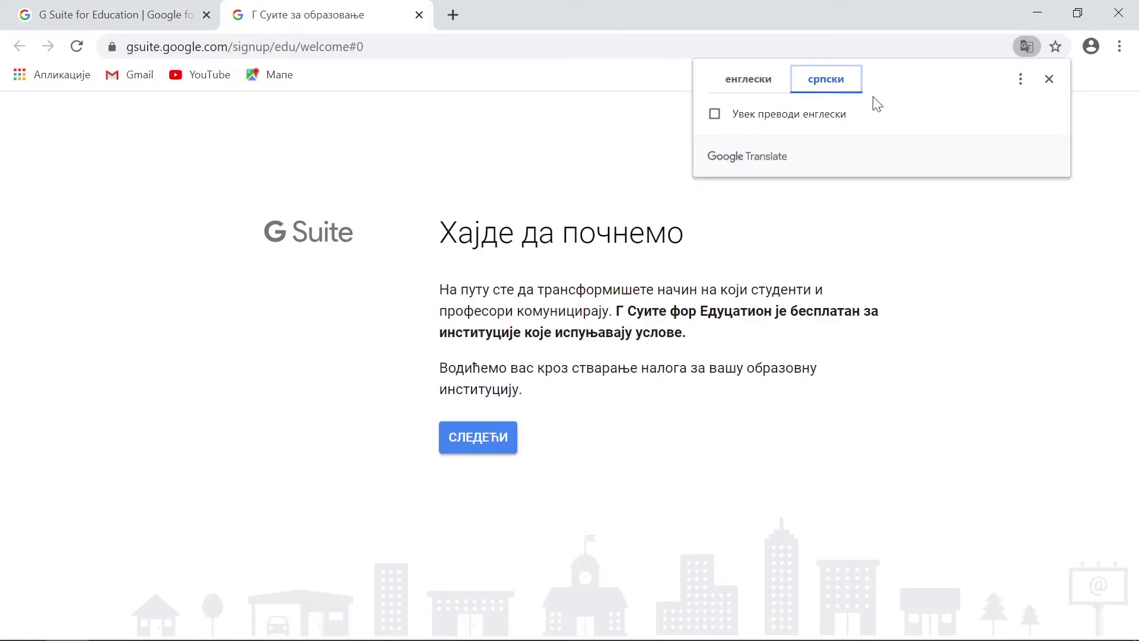
left_click(1050, 80)
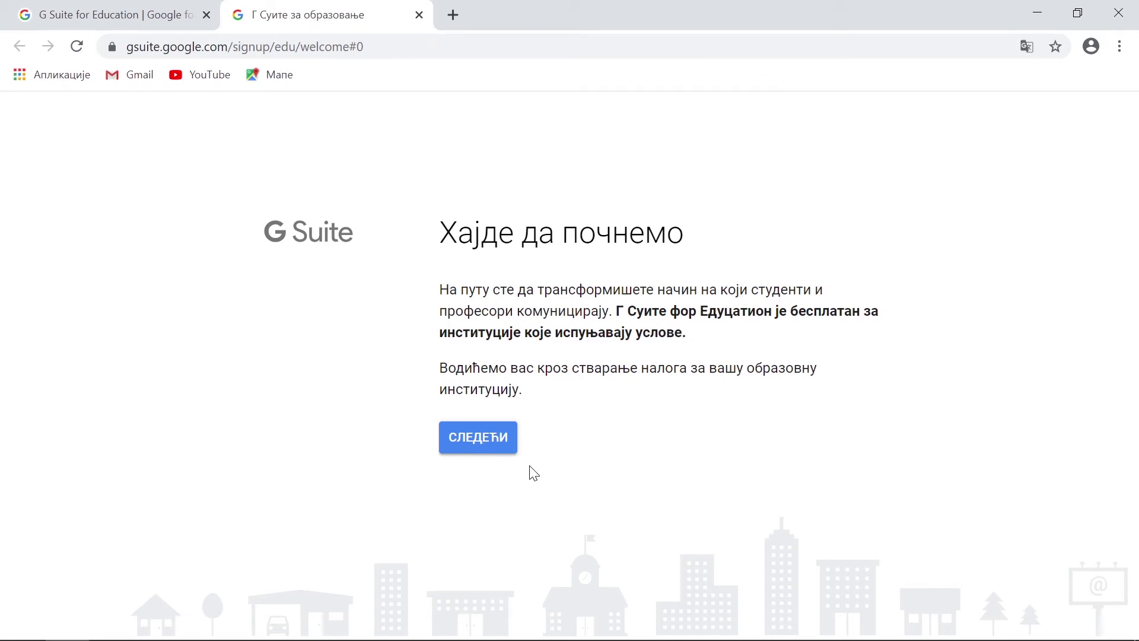
left_click(490, 442)
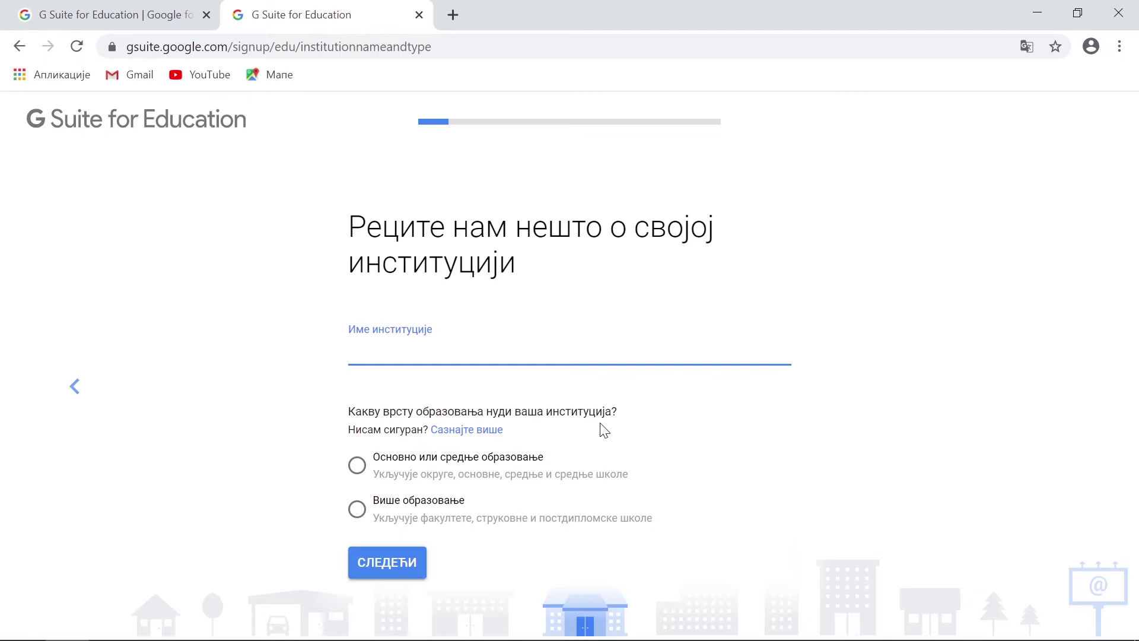
Name the institution 'Škola za onlajn nastavnike', choose Основно или средње образовање, and continue.
type("Škola za onlajn nastav")
type("nike")
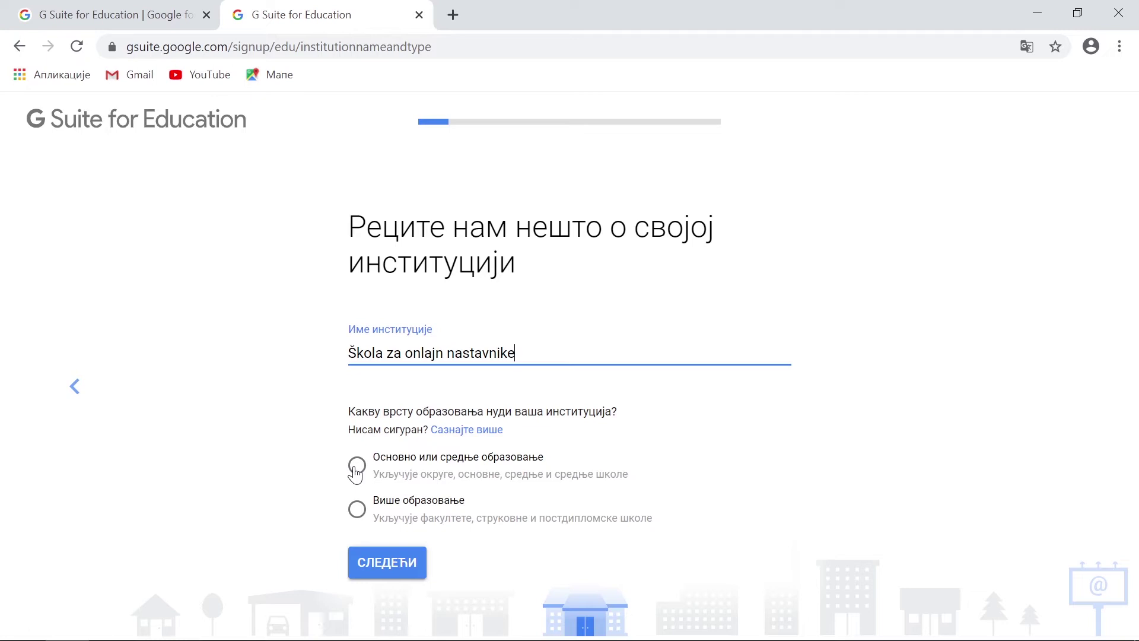
left_click(356, 470)
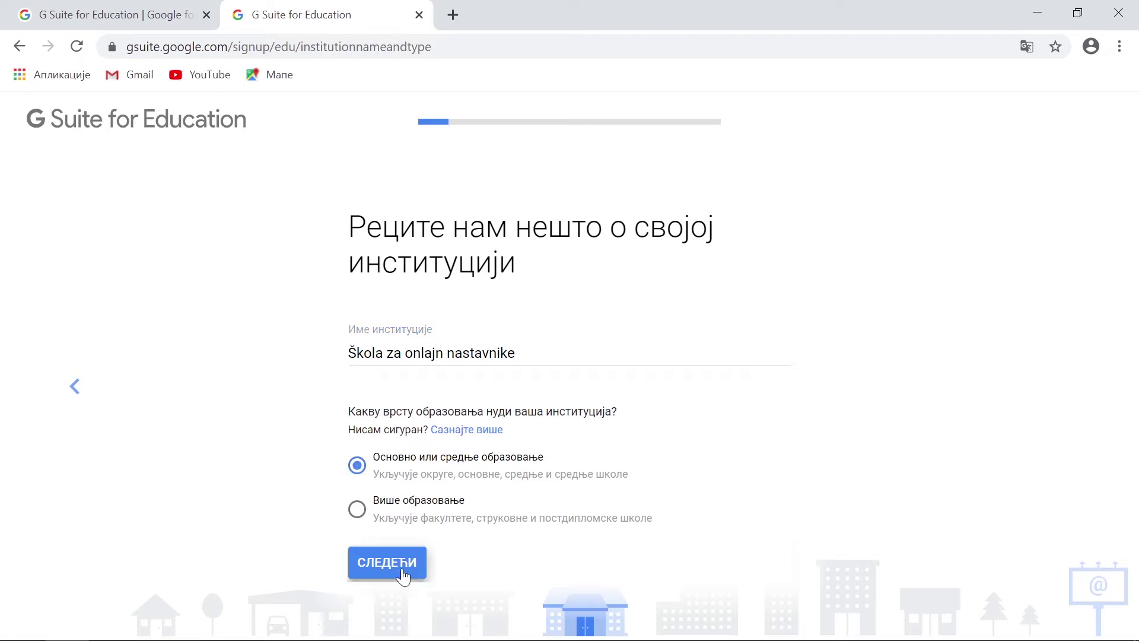
left_click(404, 573)
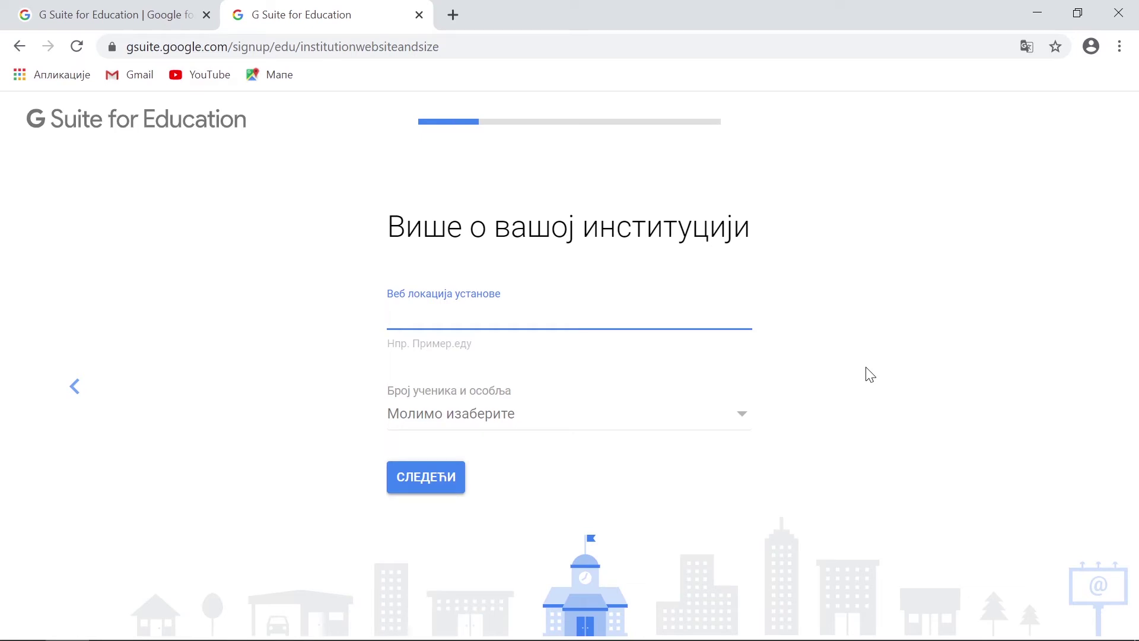
type("www.milan.edu")
left_click(743, 417)
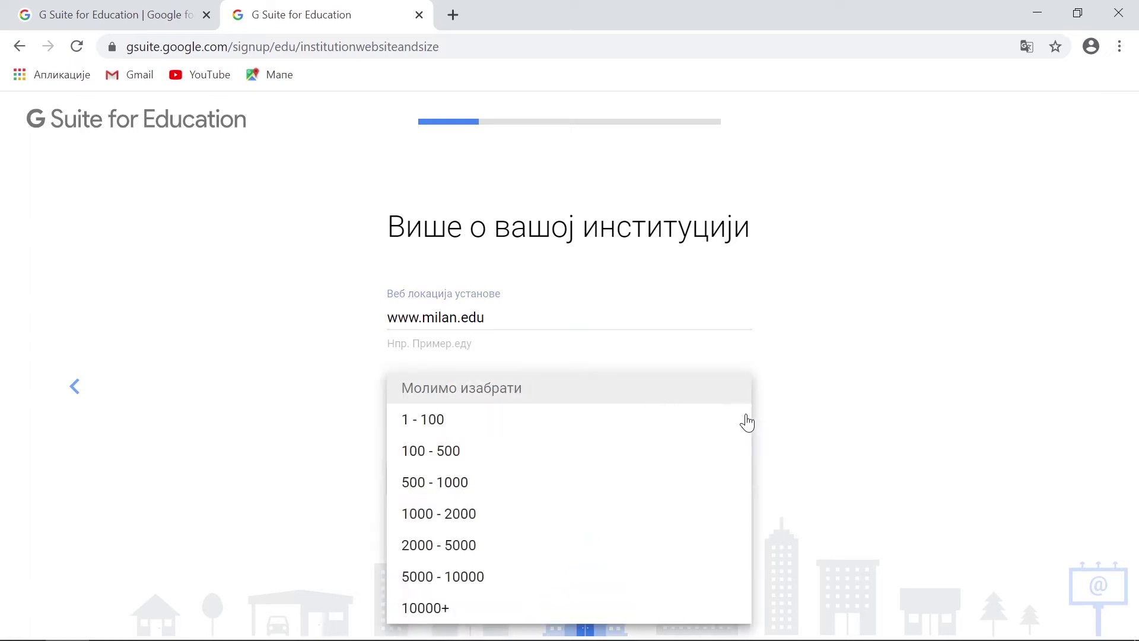
left_click(428, 422)
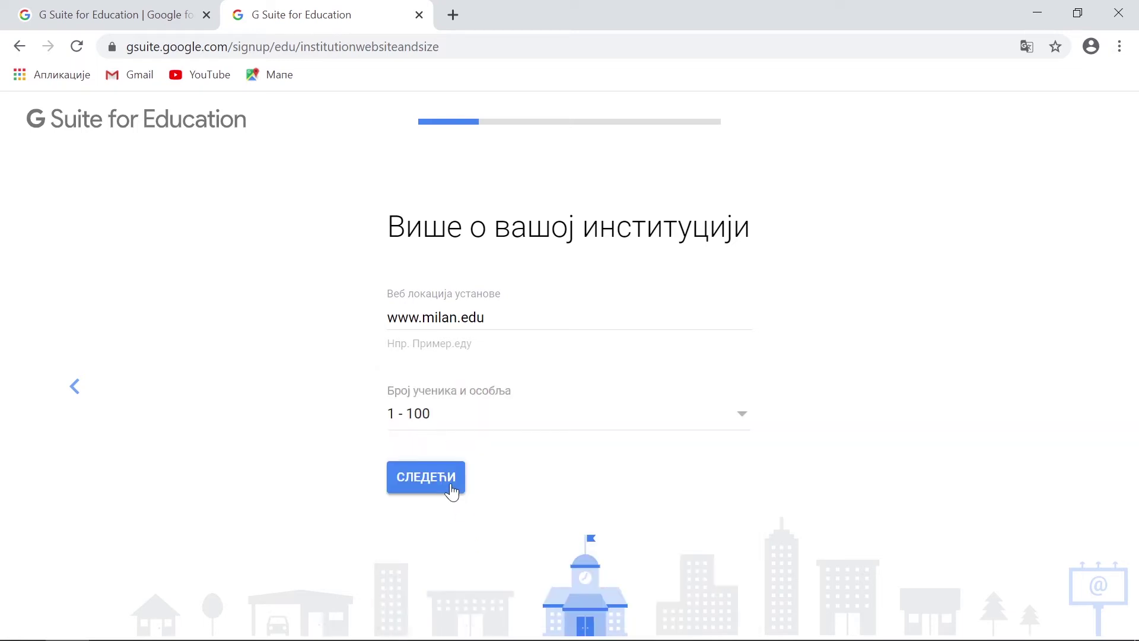
left_click(452, 491)
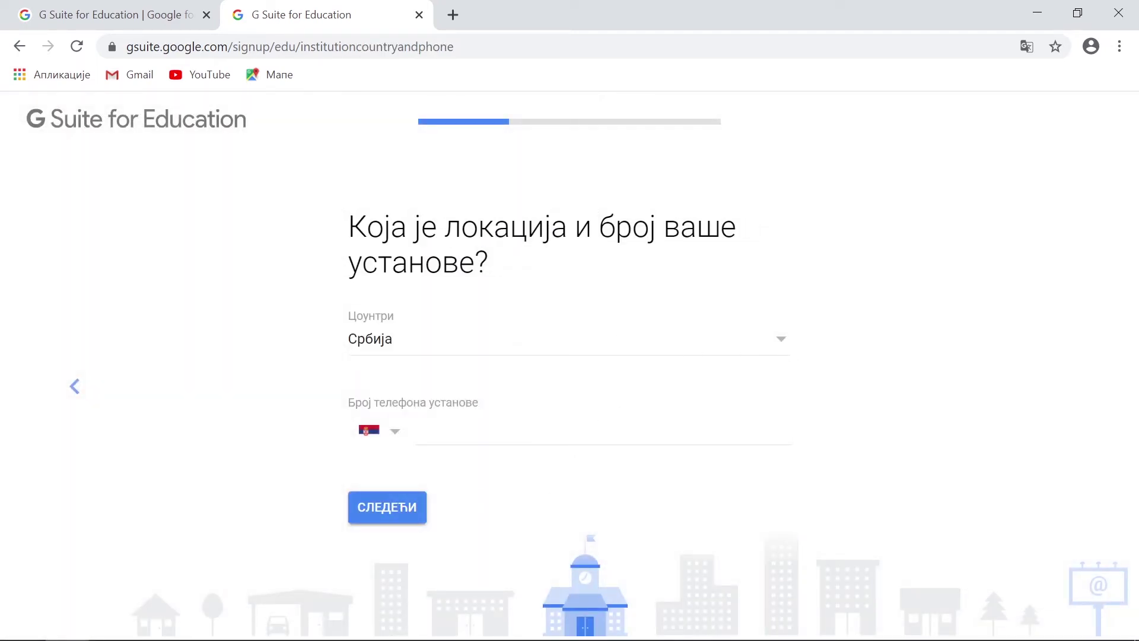
Enter the institution's phone number and street address, continuing past each page.
left_click(417, 432)
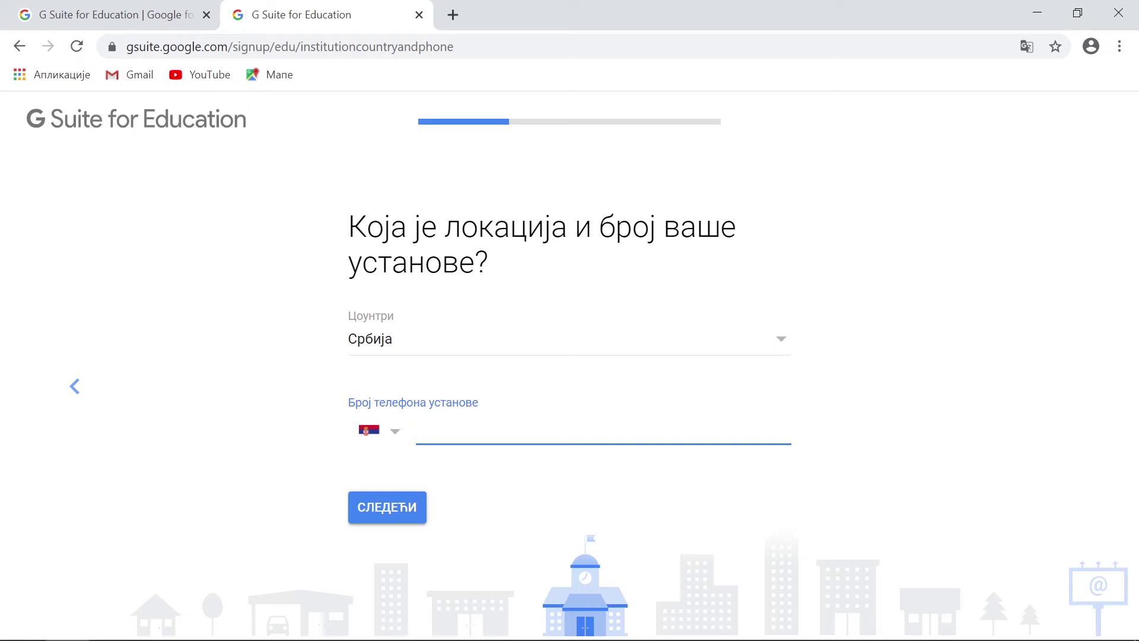
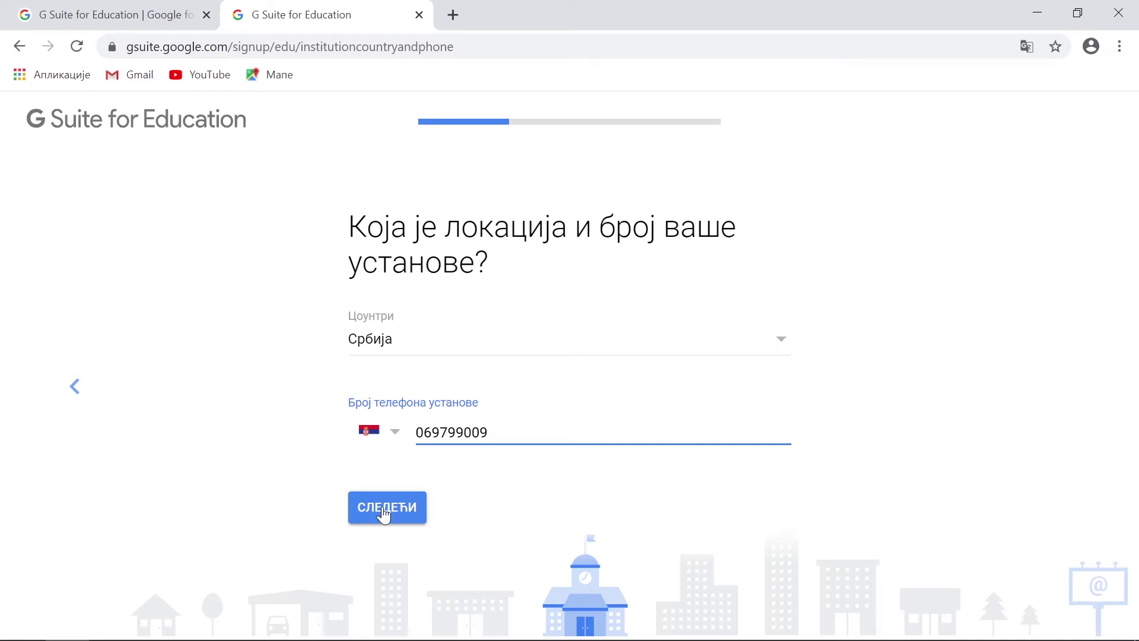
left_click(384, 515)
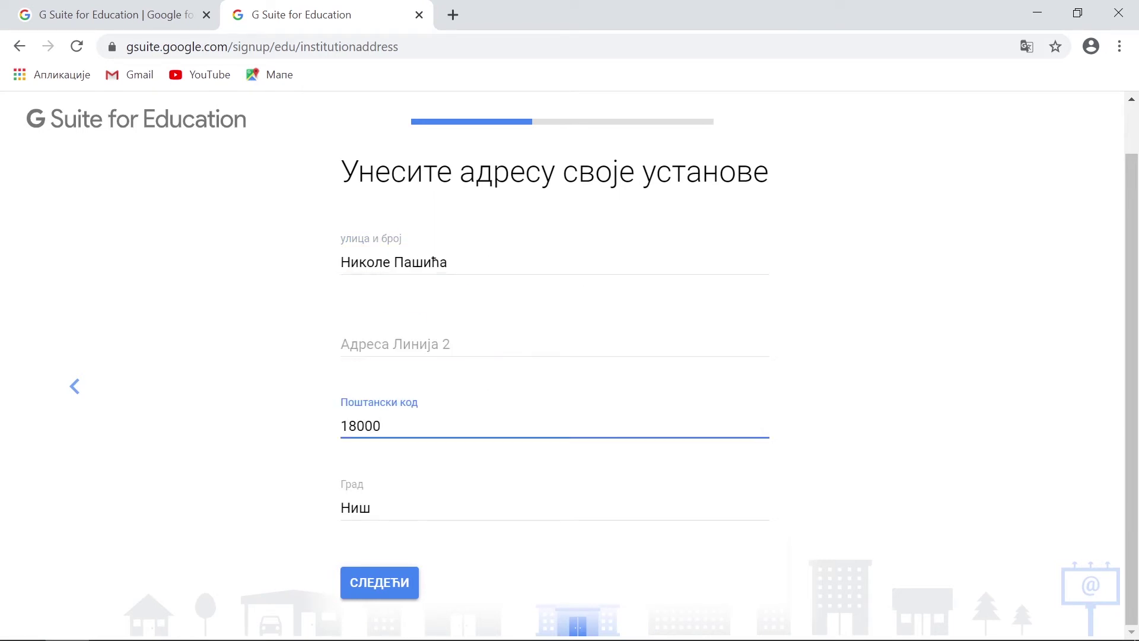
left_click(384, 587)
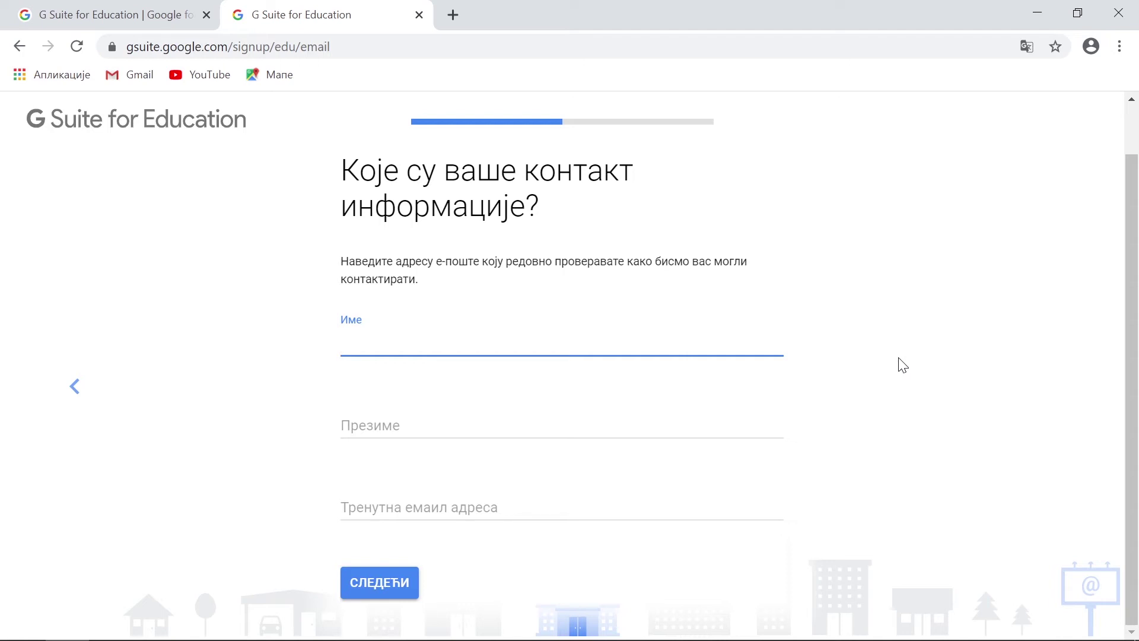
Fill in the contact's first name, last name and current e-mail address, then continue.
key("Tab")
key("Tab")
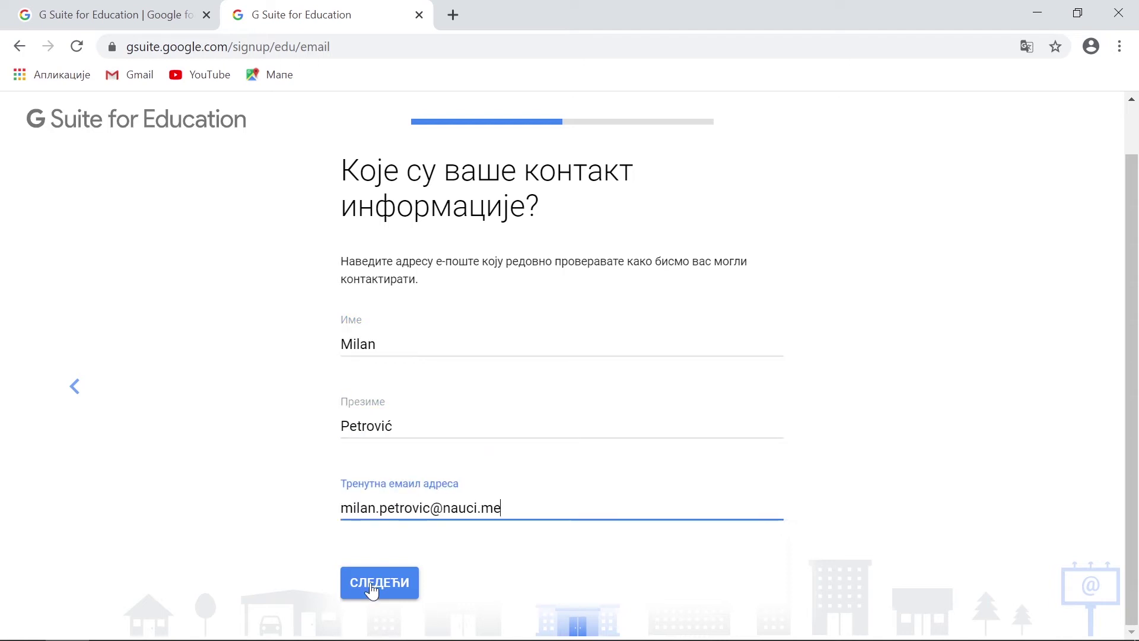
left_click(371, 585)
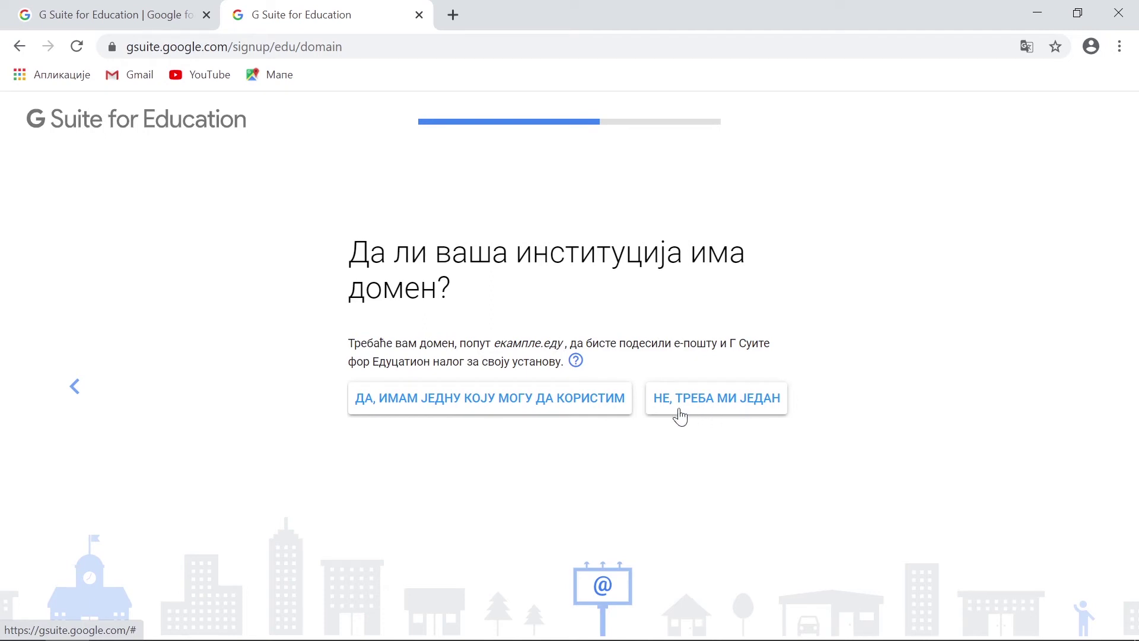
left_click(551, 408)
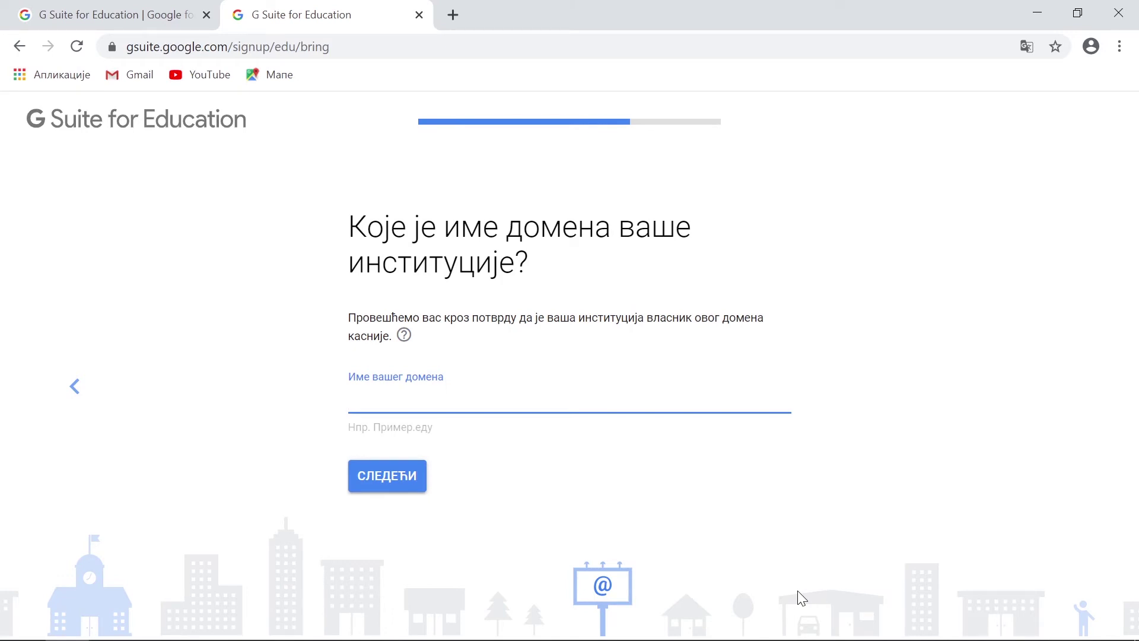
type("www.milan.edu")
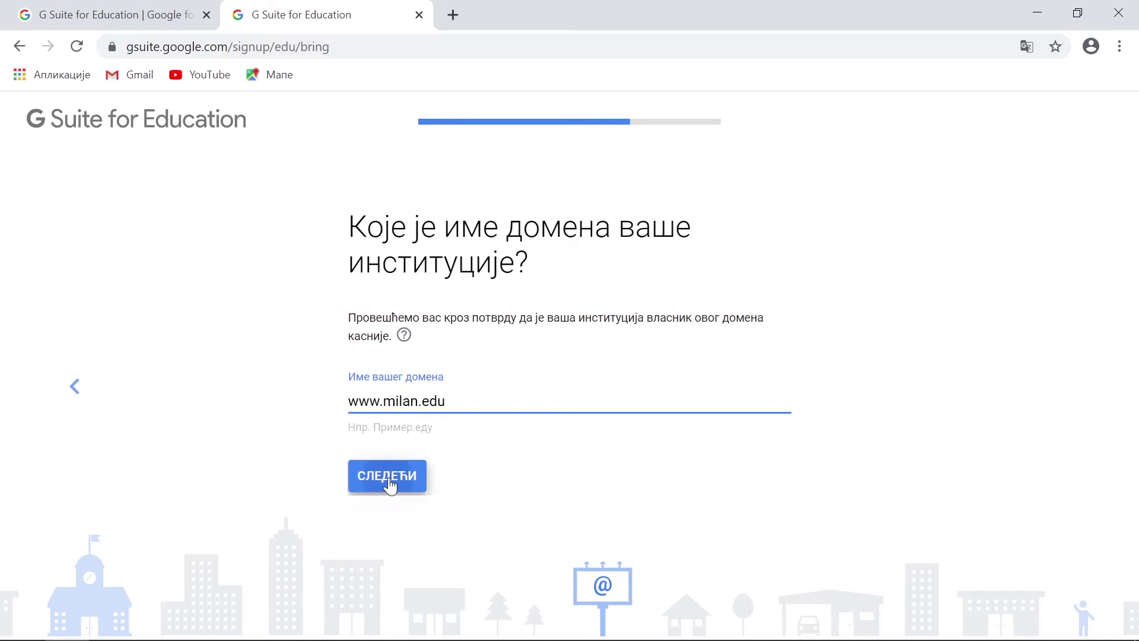
left_click(389, 477)
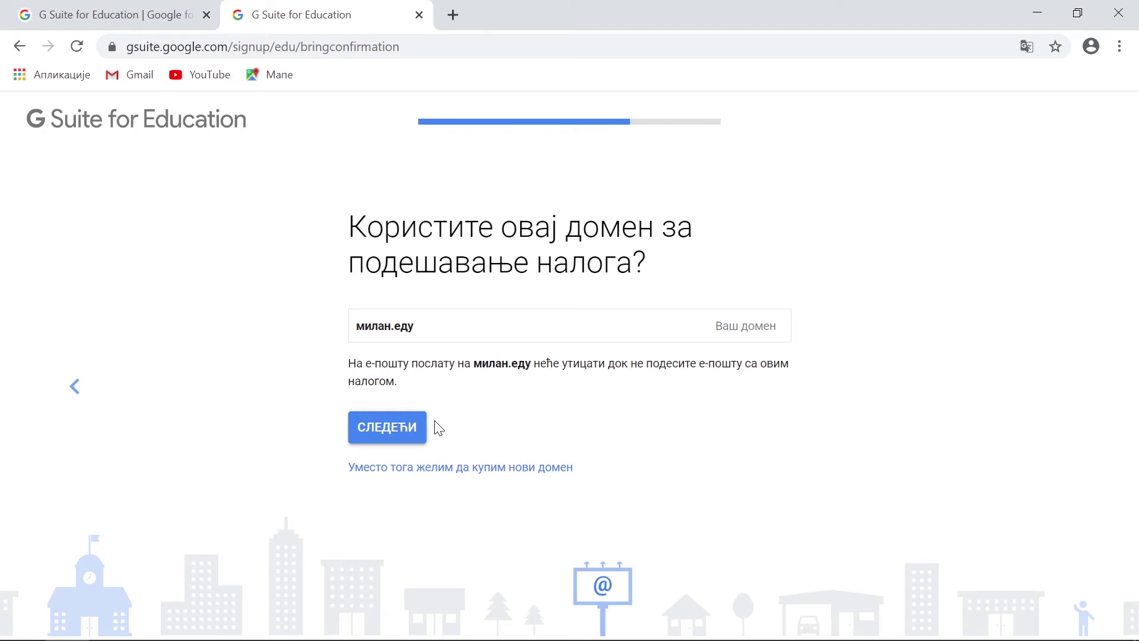
left_click(388, 429)
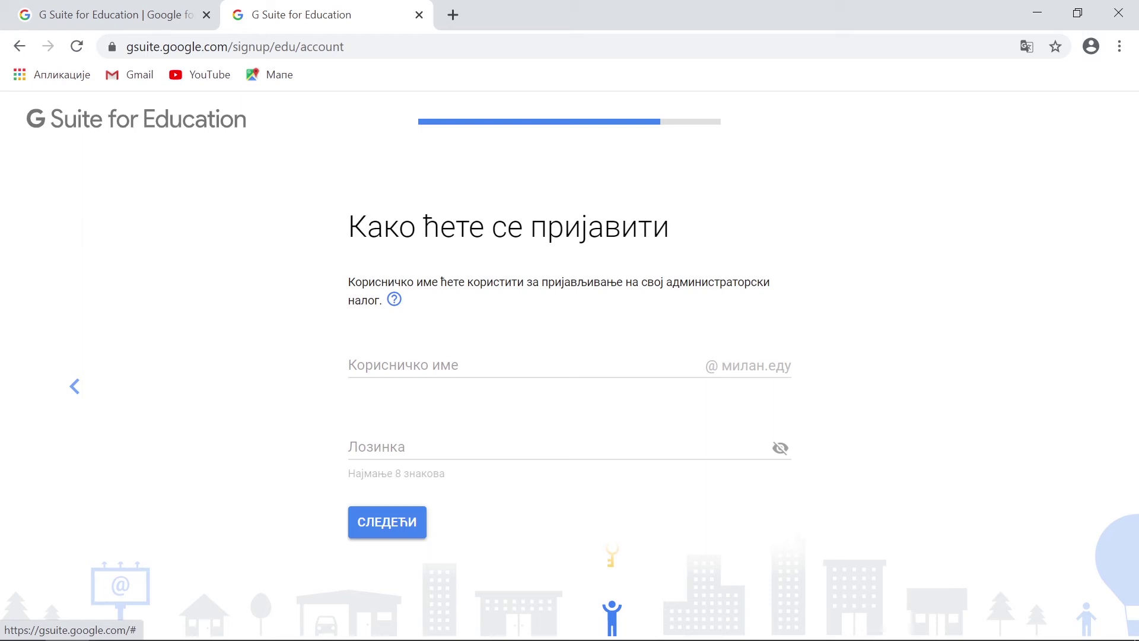
Enter the administrator username and account password, then continue.
key("Tab")
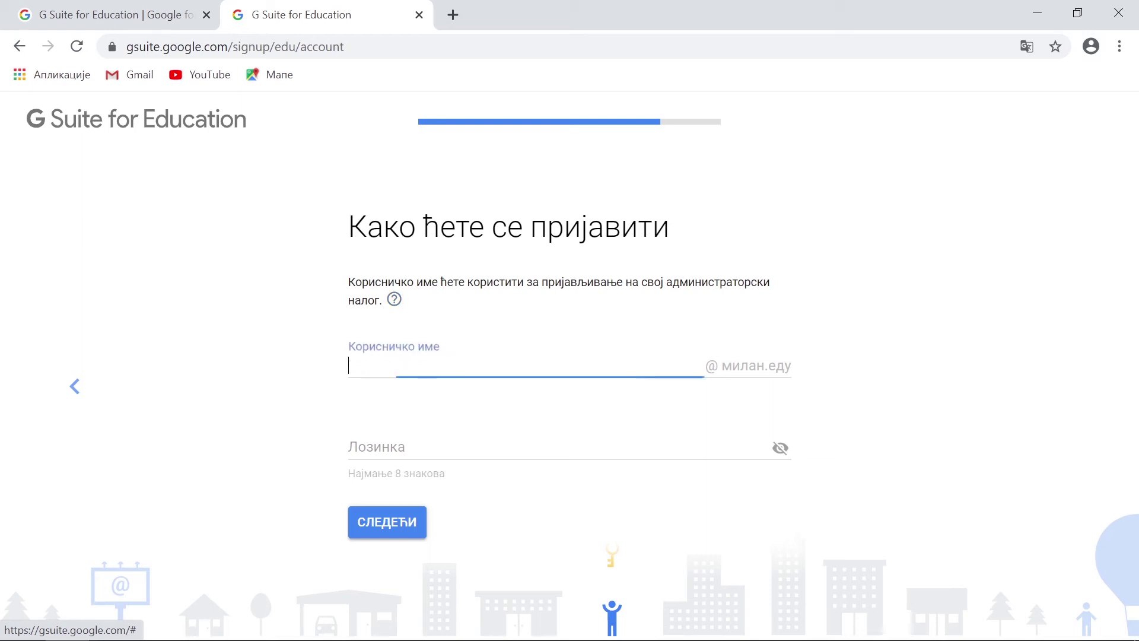
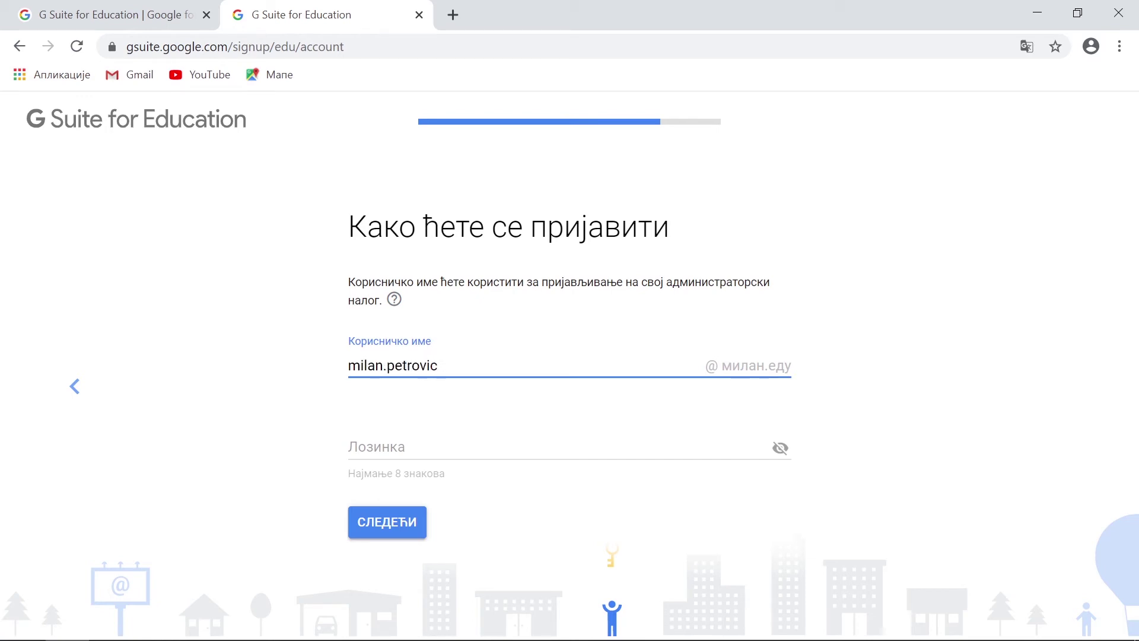
key("Tab")
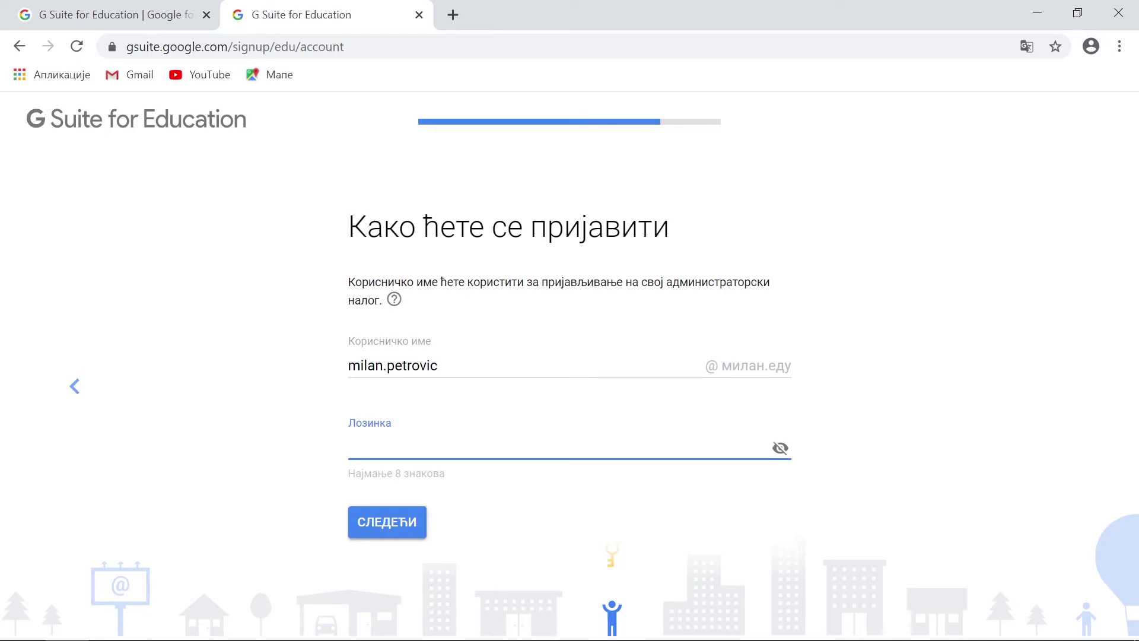
type("**********")
left_click(383, 535)
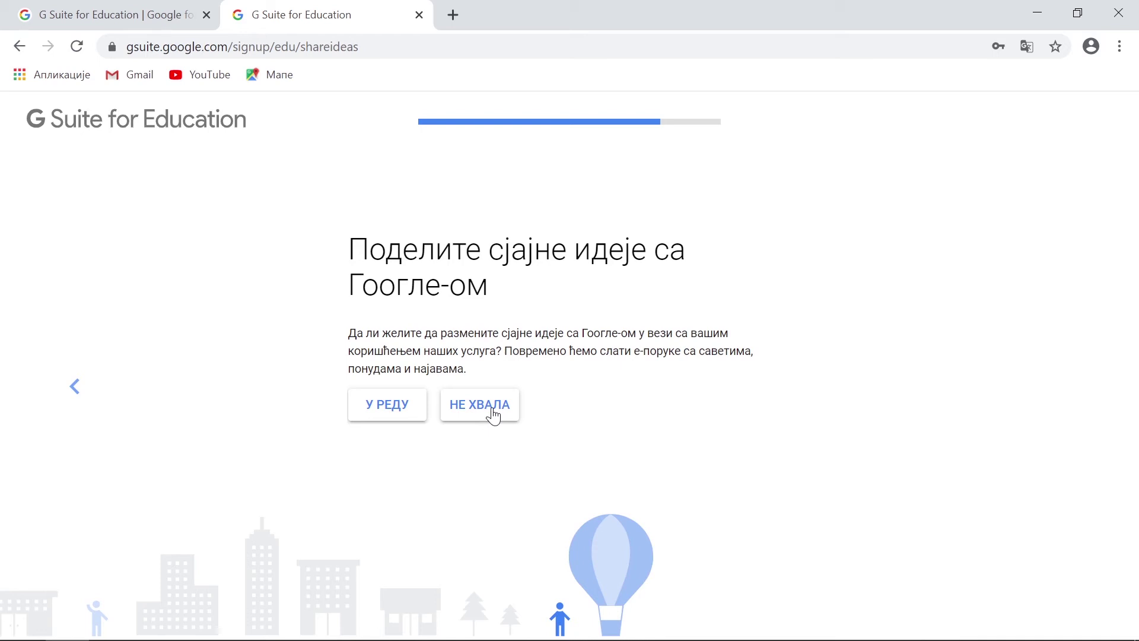
Decline Google's tips-and-offers e-mails and agree to the student-data consent after reading it through.
left_click(493, 415)
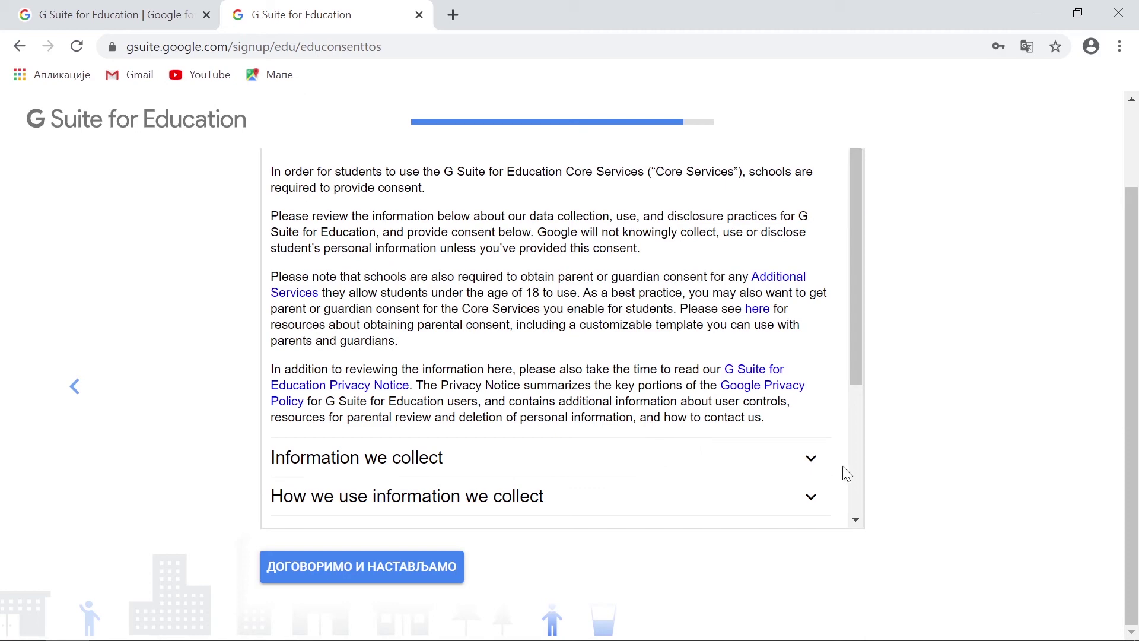
left_click_drag(855, 304, 883, 468)
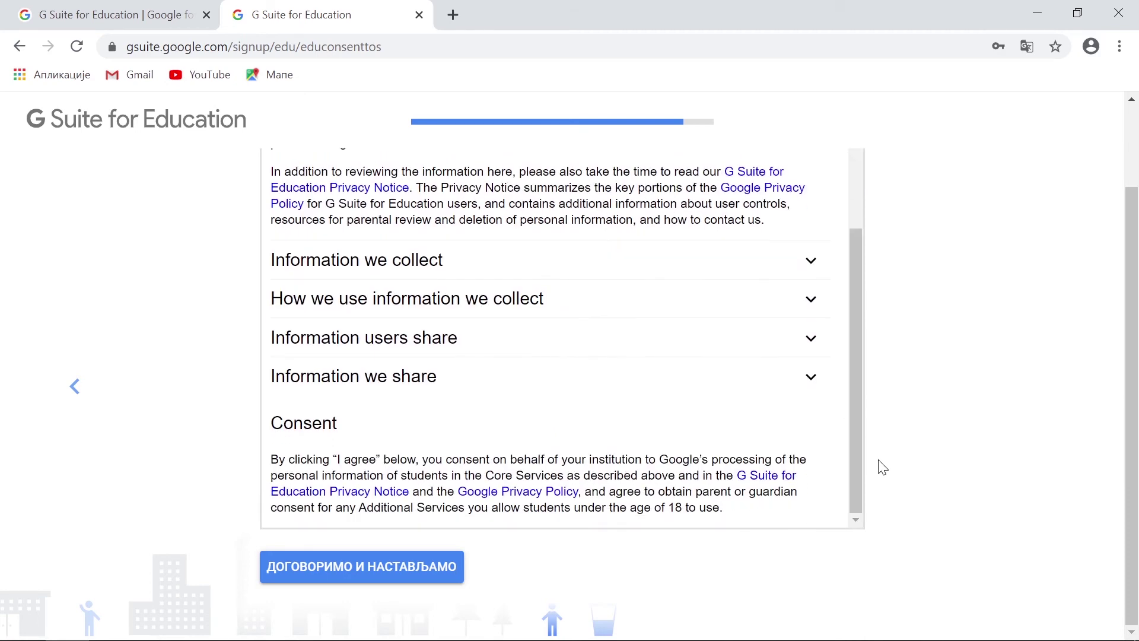
left_click(431, 573)
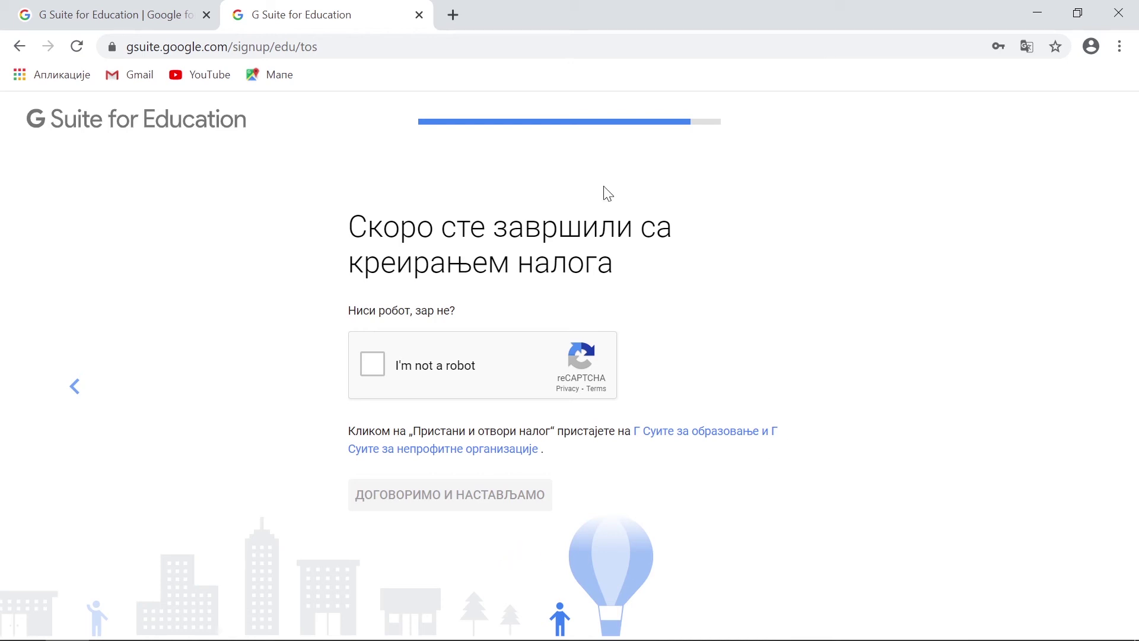
Pass the 'I'm not a robot' check by selecting the four traffic-light tiles and verifying.
left_click(375, 367)
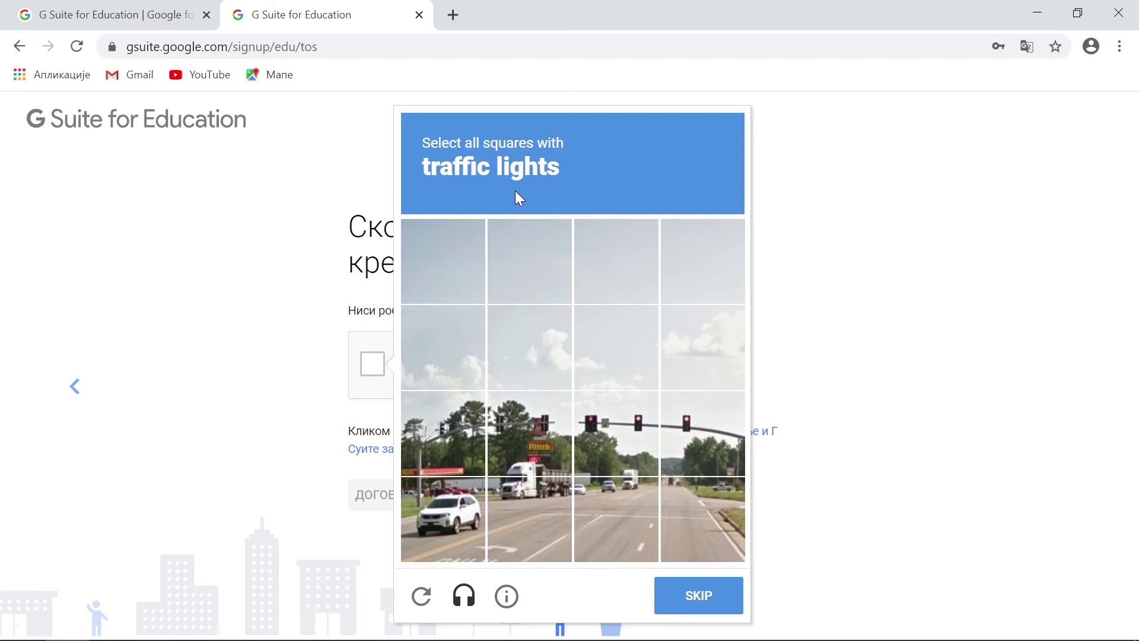
left_click(458, 446)
left_click(535, 430)
left_click(600, 433)
left_click(690, 439)
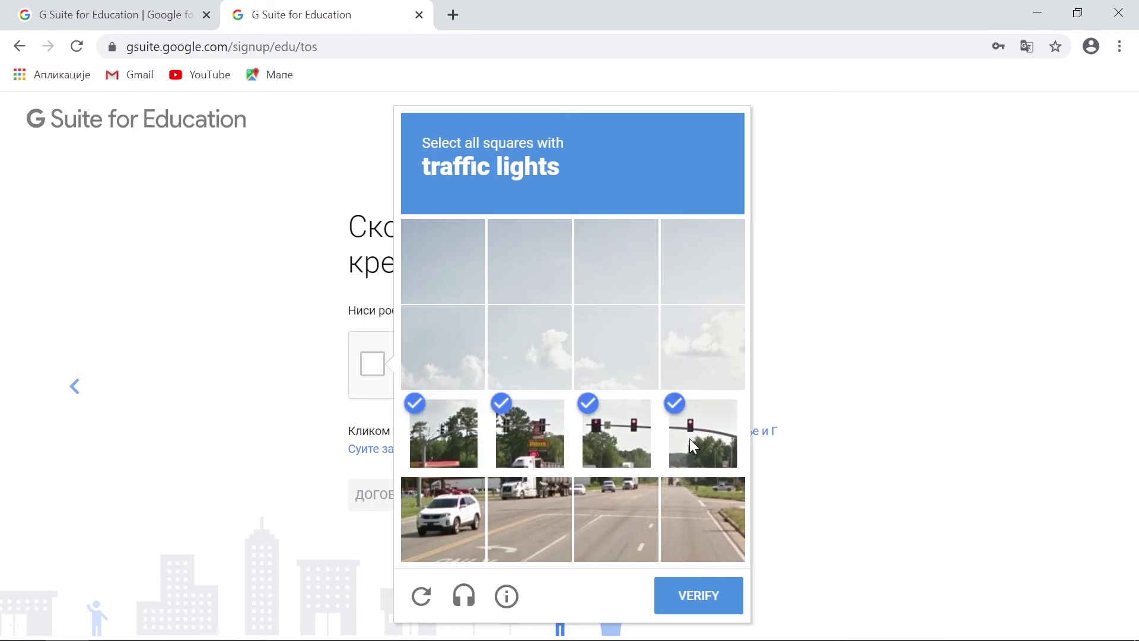
left_click(703, 605)
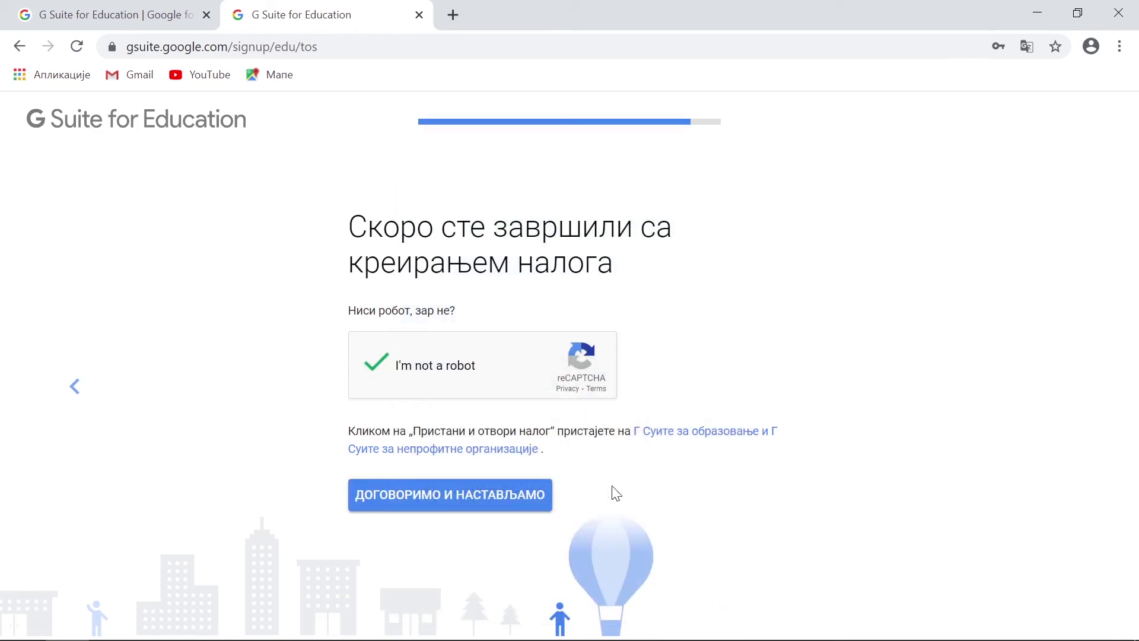
Accept the terms to create the account, then continue from the 14-day trial page to Admin console setup.
left_click(503, 504)
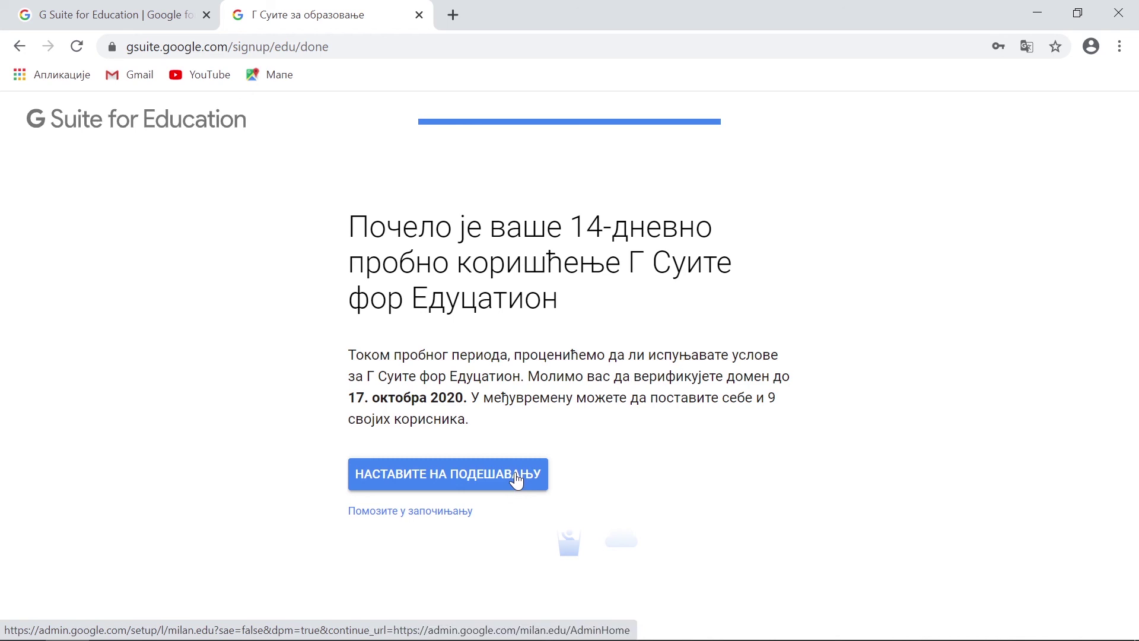
left_click(516, 479)
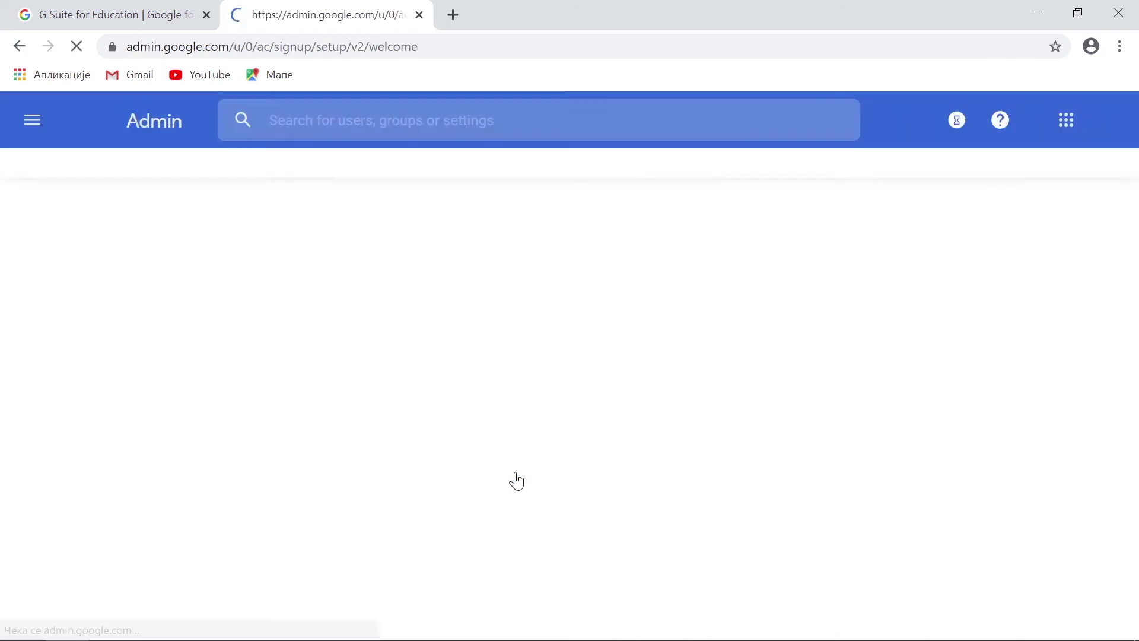